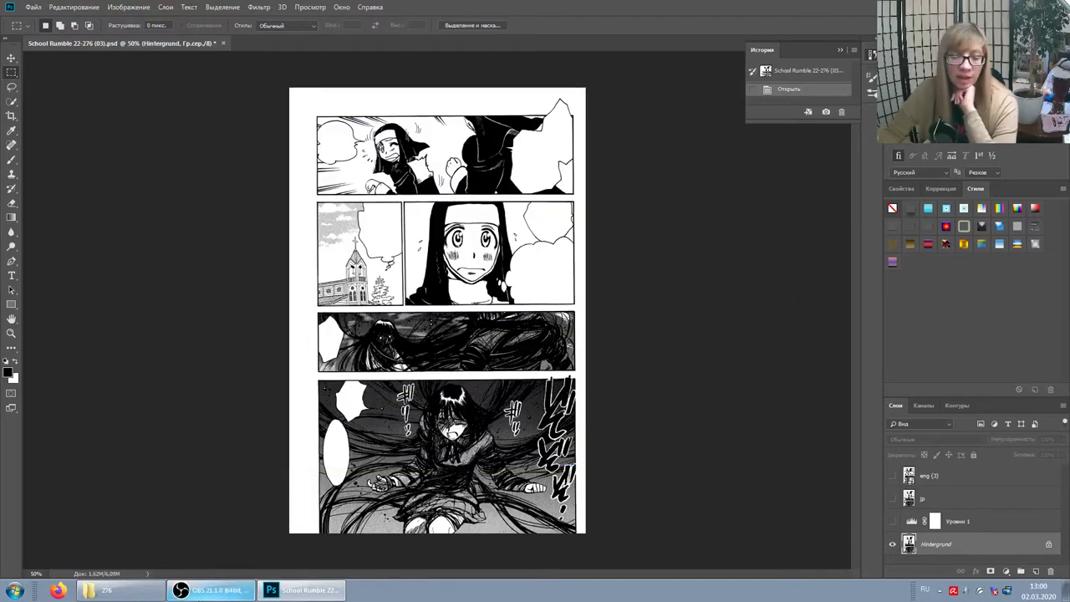
Turn on rulers around the School Rumble 22-276 (03).psd manga page with Ctrl+R
{"action": "left_click", "coordinate": [200, 591]}
{"action": "left_click", "coordinate": [200, 595]}
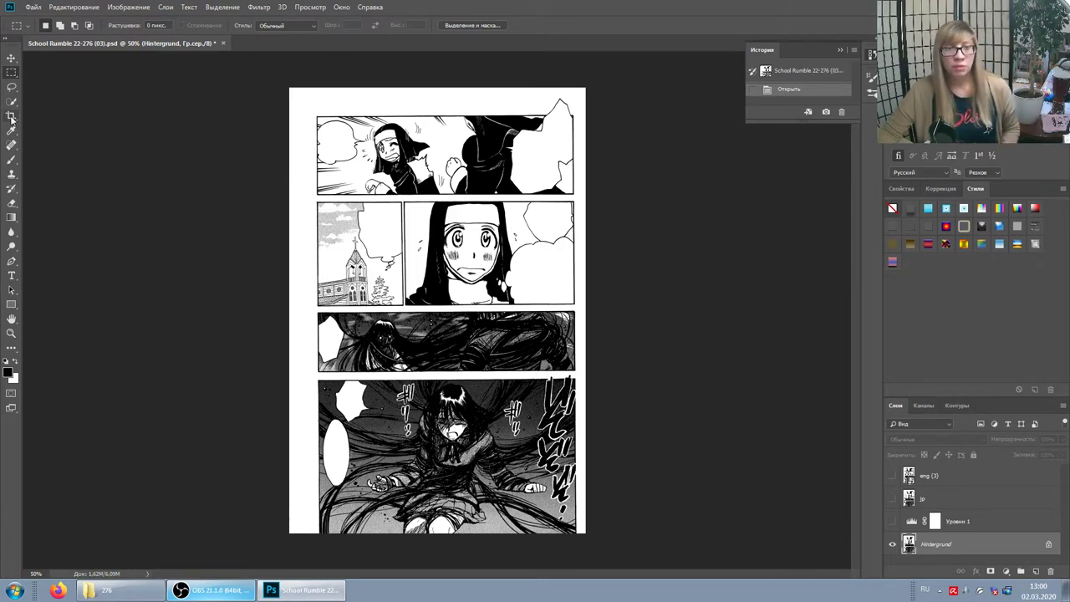
{"action": "key", "text": "ctrl+r"}
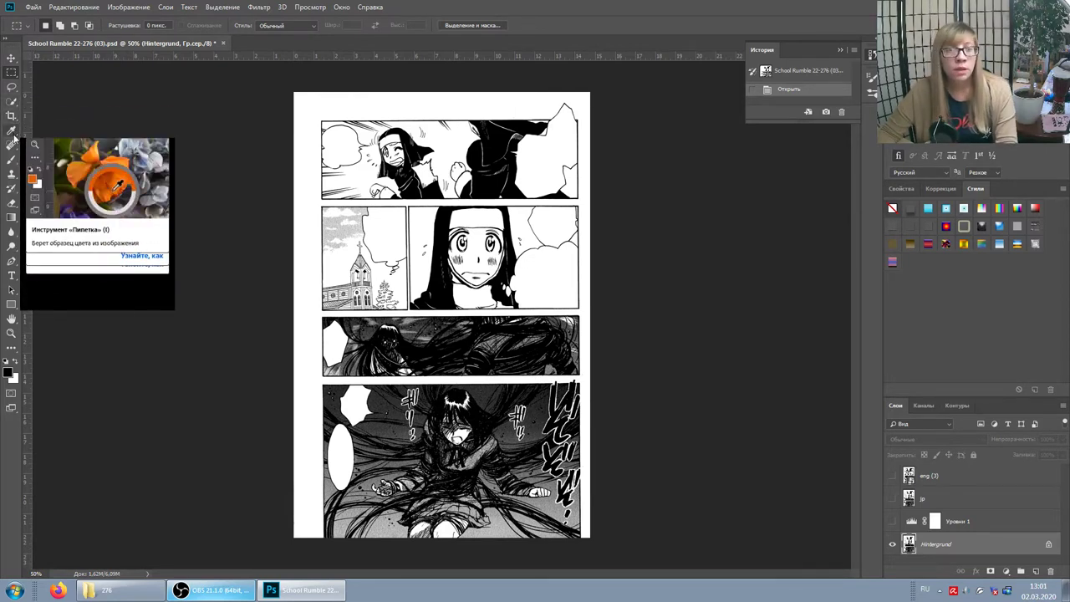
Pick the Ruler tool and measure along the first panel's top border
{"action": "left_click", "coordinate": [14, 131]}
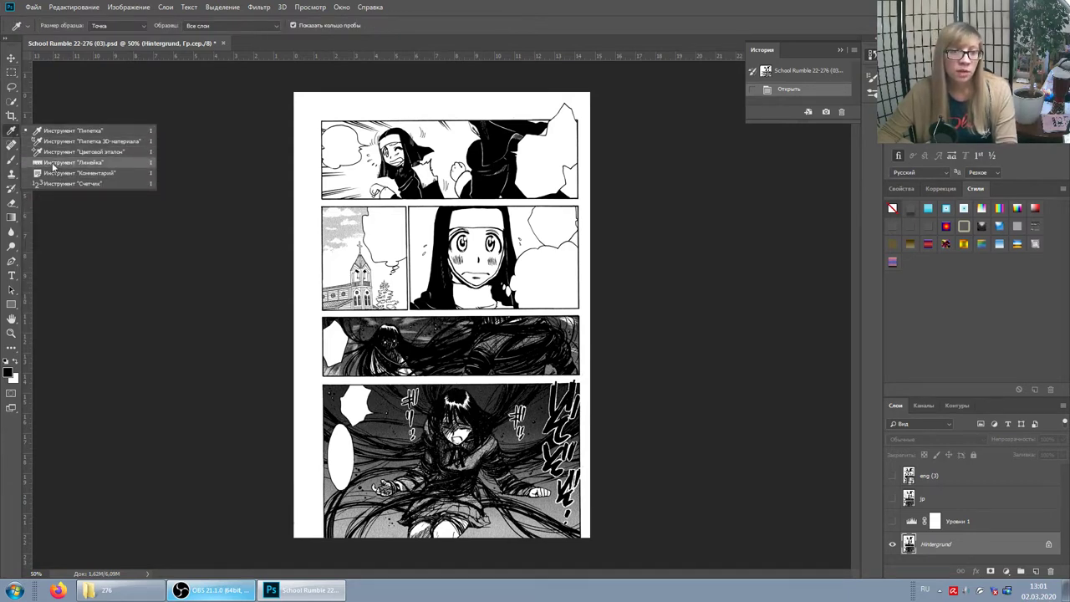
{"action": "left_click", "coordinate": [92, 162]}
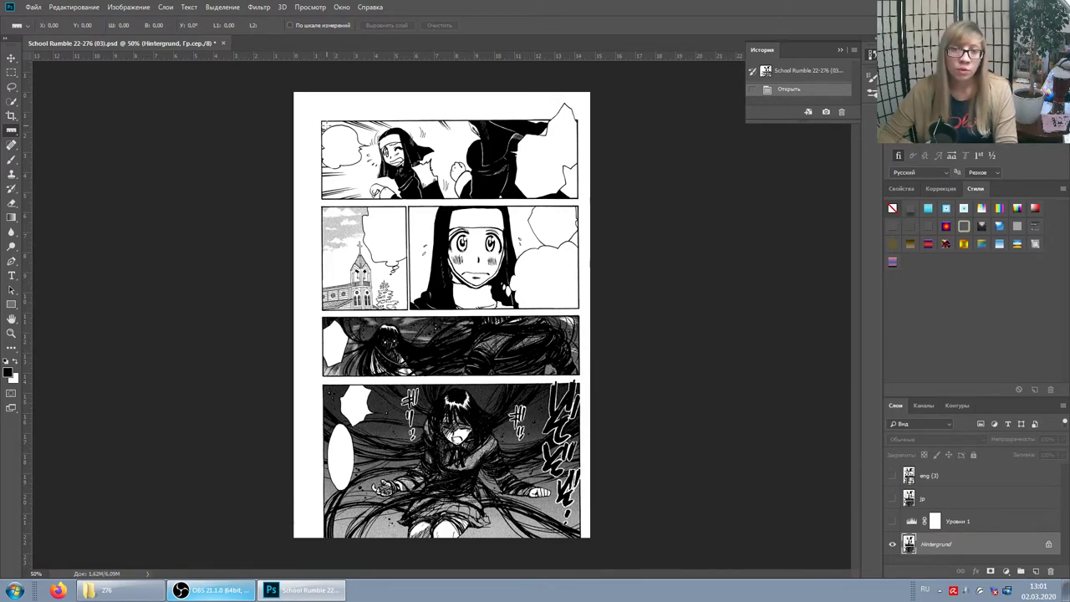
{"action": "scroll", "coordinate": [322, 124], "scroll_direction": "up", "scroll_amount": 1}
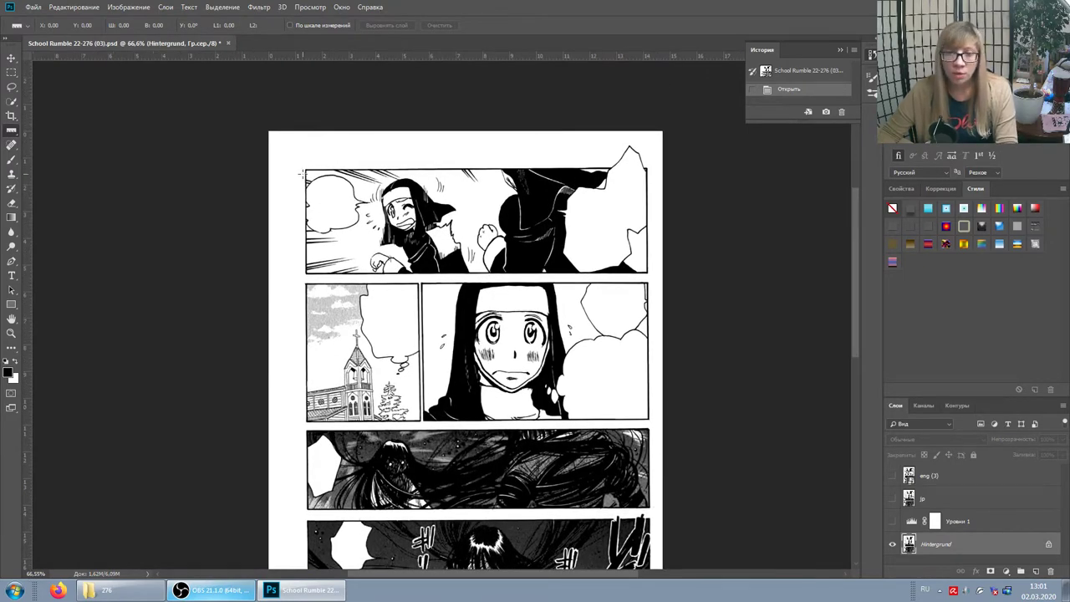
{"action": "left_click_drag", "start_coordinate": [305, 168], "coordinate": [648, 168]}
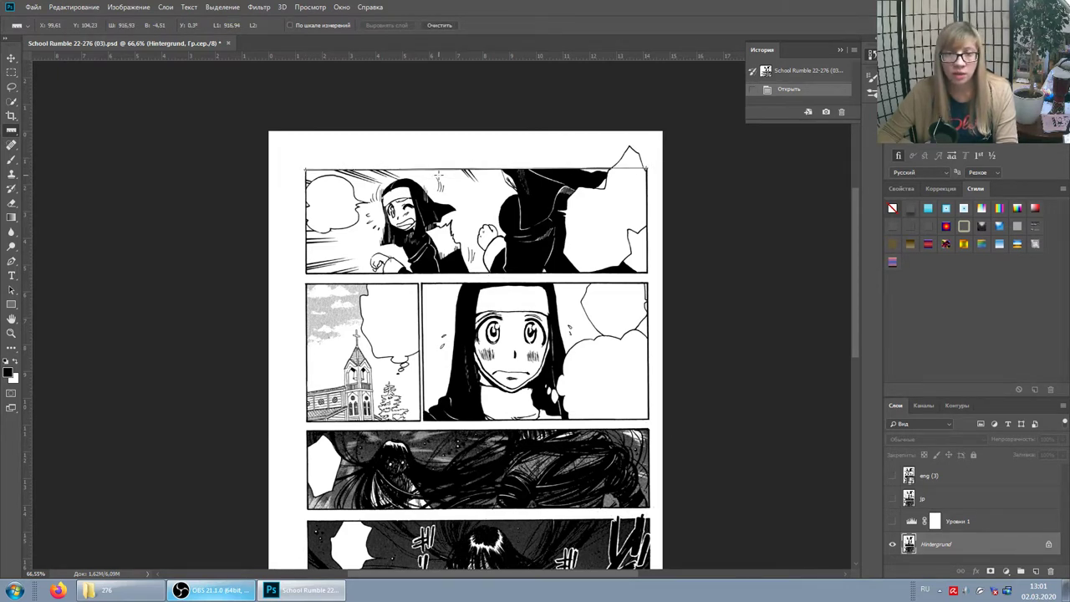
{"action": "scroll", "coordinate": [358, 174], "scroll_direction": "up", "scroll_amount": 1}
{"action": "scroll", "coordinate": [347, 173], "scroll_direction": "up", "scroll_amount": 1}
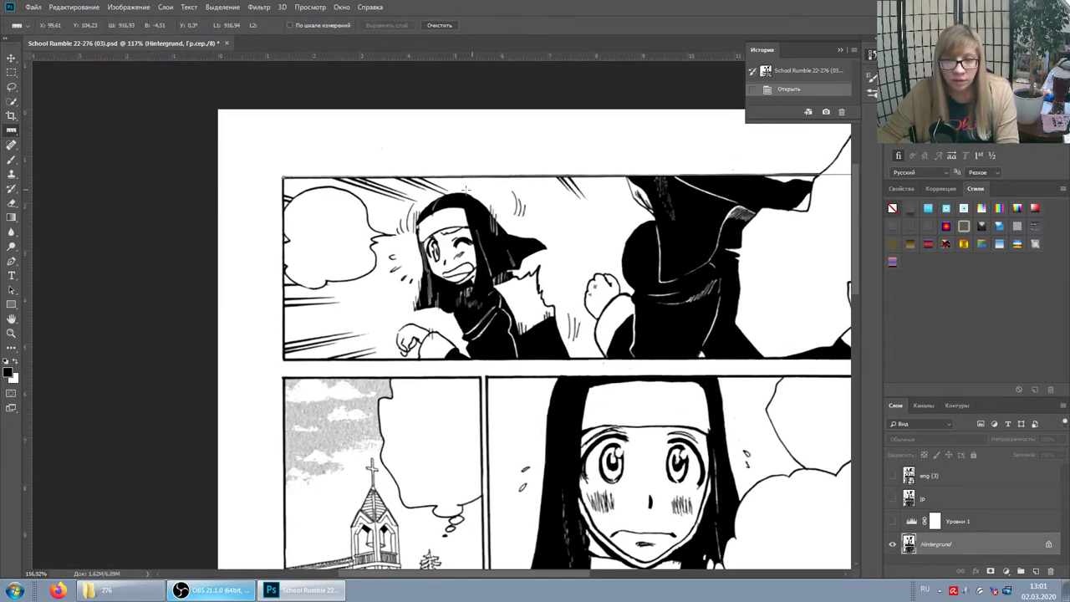
Redraw the measurement precisely on the top border (about 0.3°) and drag a horizontal guide onto it
{"action": "left_click_drag", "start_coordinate": [306, 234], "coordinate": [405, 293]}
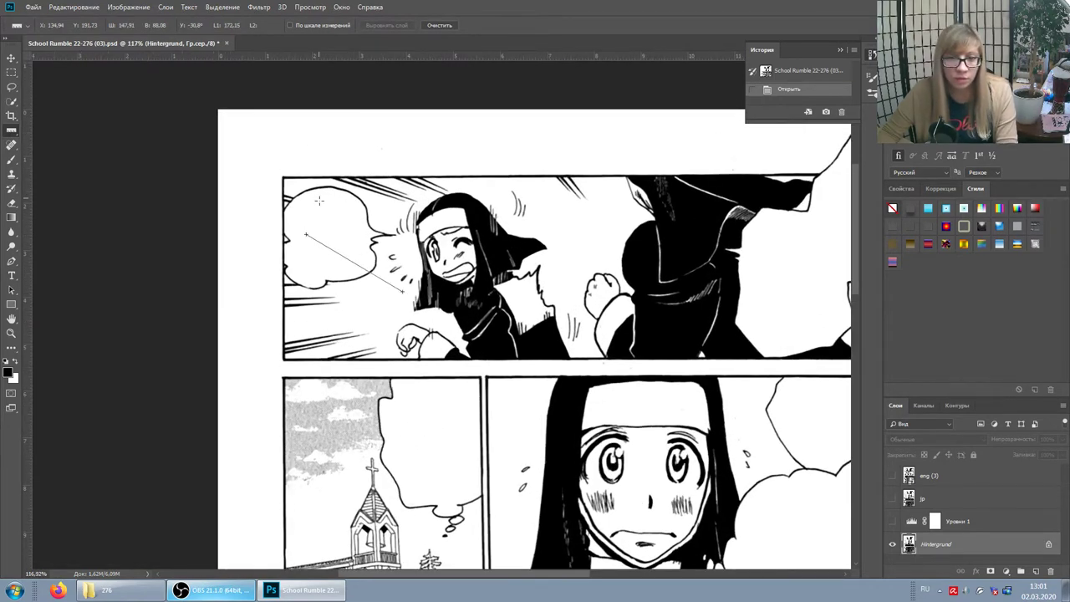
{"action": "left_click_drag", "start_coordinate": [283, 176], "coordinate": [630, 175]}
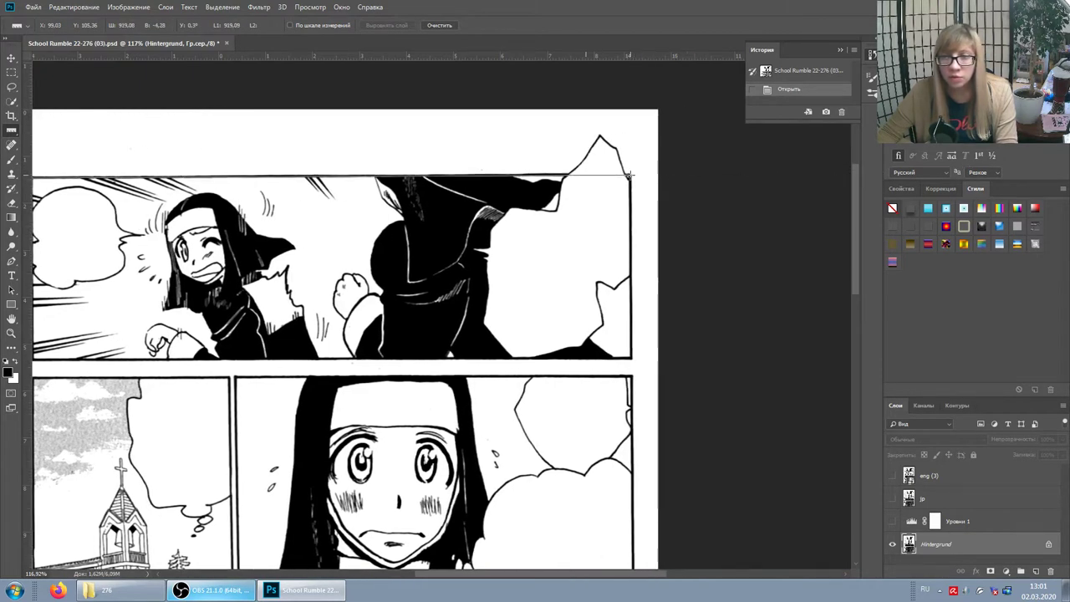
{"action": "left_click_drag", "start_coordinate": [630, 176], "coordinate": [631, 175]}
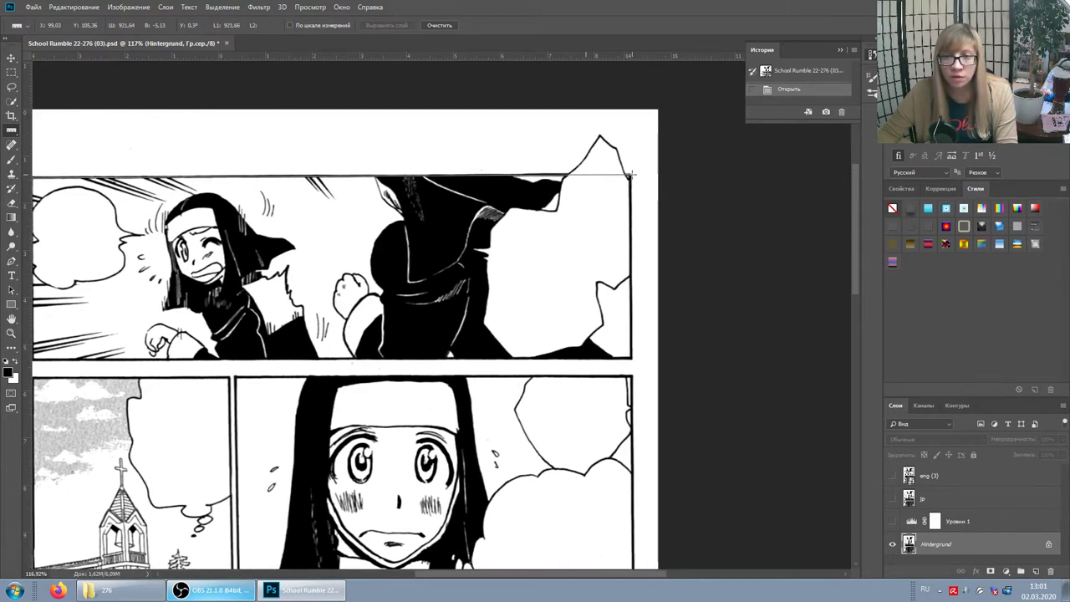
{"action": "scroll", "coordinate": [430, 162], "scroll_direction": "down", "scroll_amount": 2, "text": "alt"}
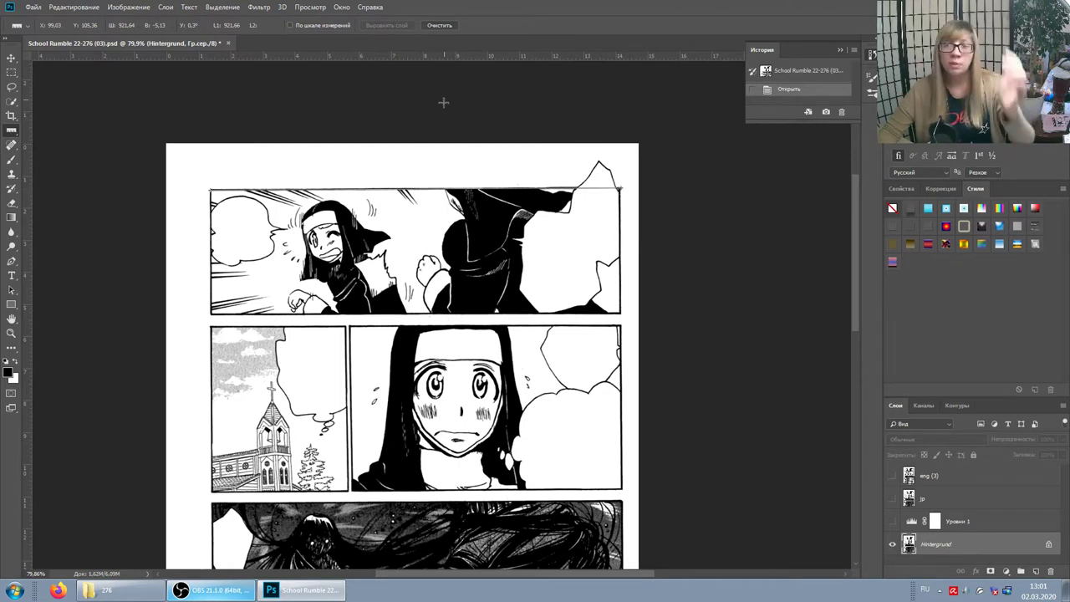
{"action": "mouse_move", "coordinate": [446, 58]}
{"action": "left_mouse_down"}
{"action": "mouse_move", "coordinate": [617, 188]}
{"action": "mouse_move", "coordinate": [635, 189]}
{"action": "left_mouse_up"}
Zoom and pan across the page to check the guide against the first panel's top border
{"action": "scroll", "coordinate": [626, 192], "scroll_direction": "up", "scroll_amount": 3}
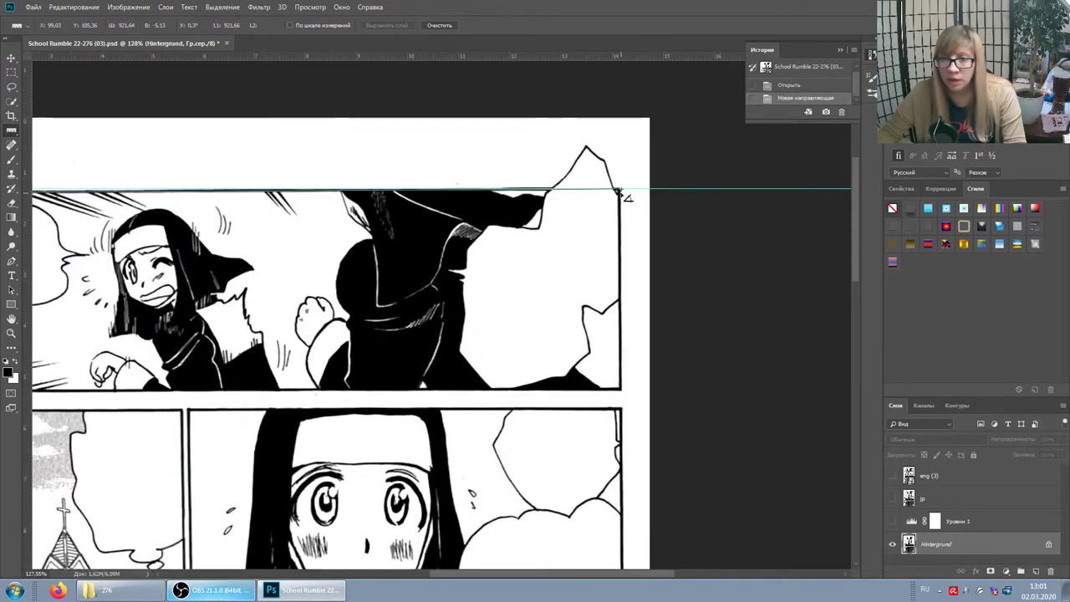
{"action": "left_click_drag", "start_coordinate": [619, 190], "coordinate": [838, 189]}
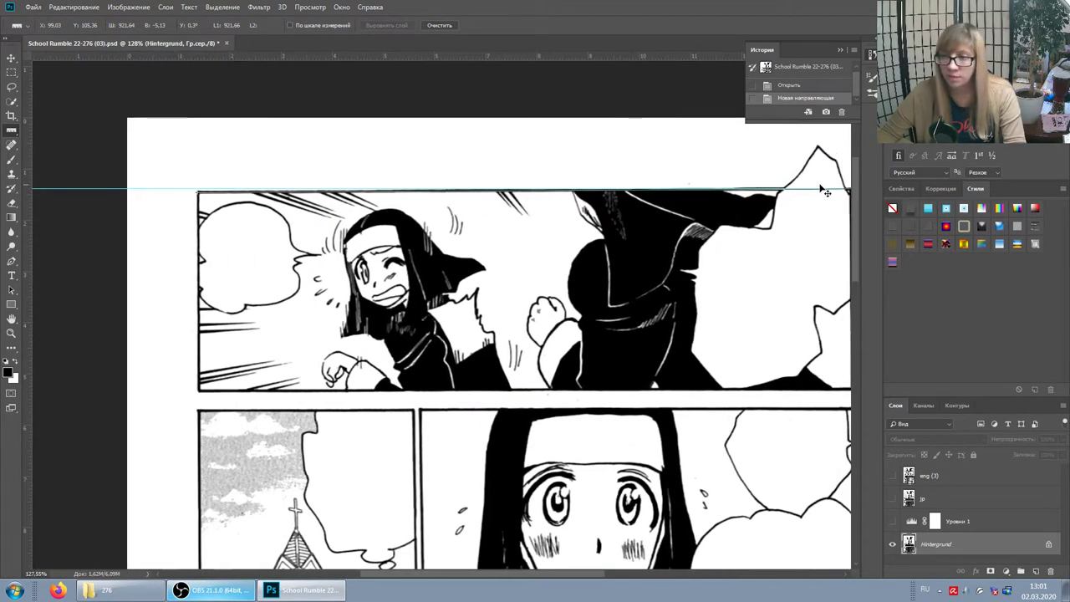
{"action": "left_click_drag", "start_coordinate": [840, 189], "coordinate": [774, 190]}
{"action": "scroll", "coordinate": [155, 179], "scroll_direction": "up", "scroll_amount": 2}
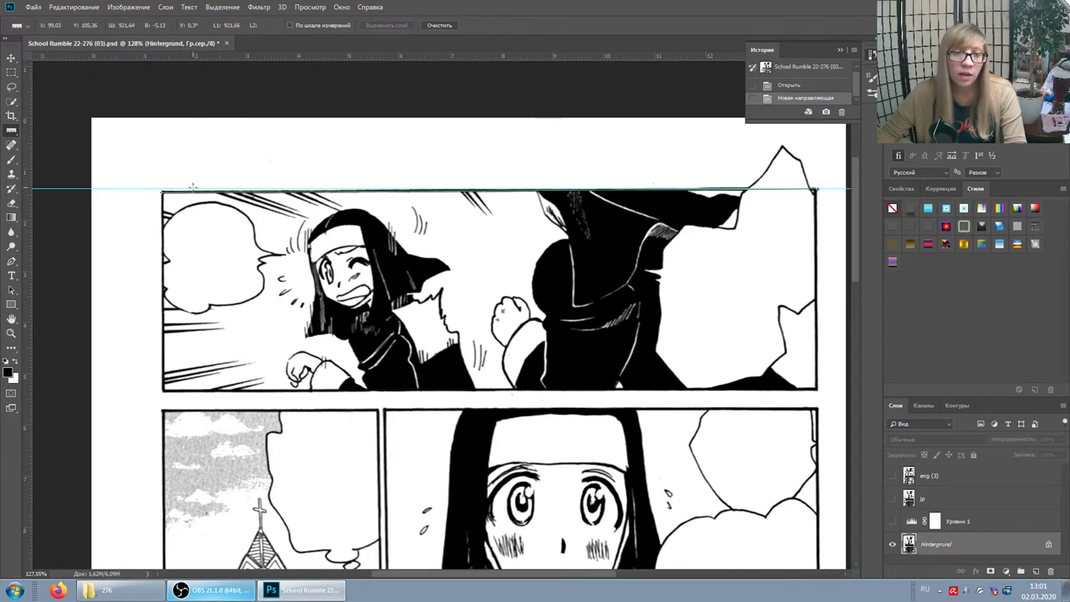
{"action": "scroll", "coordinate": [155, 180], "scroll_direction": "up", "scroll_amount": 3}
{"action": "scroll", "coordinate": [155, 180], "scroll_direction": "up", "scroll_amount": 3}
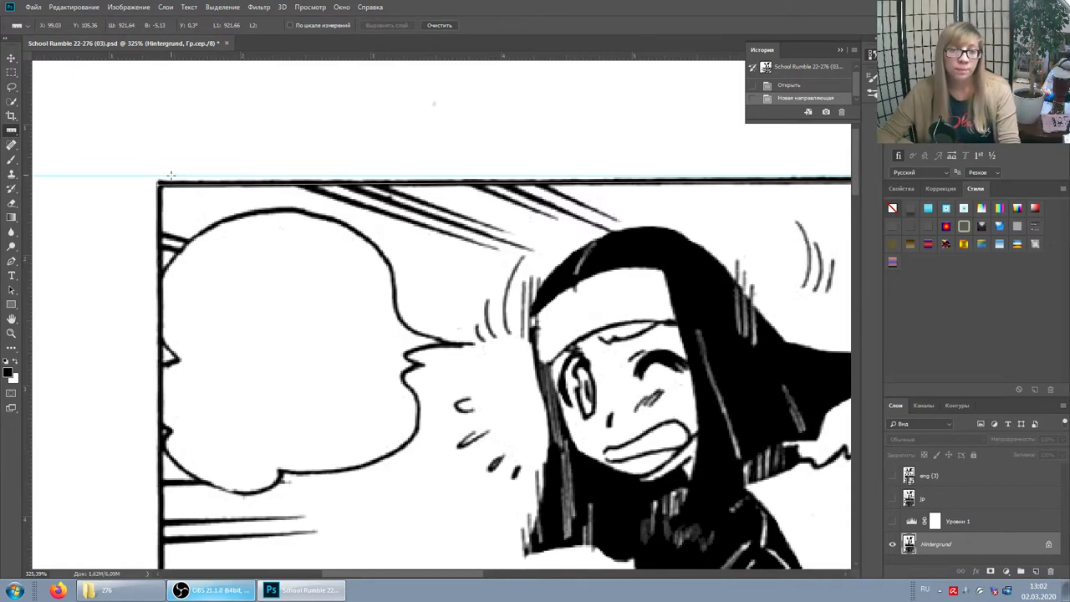
{"action": "scroll", "coordinate": [170, 176], "scroll_direction": "down", "scroll_amount": 2}
{"action": "scroll", "coordinate": [167, 172], "scroll_direction": "down", "scroll_amount": 2}
{"action": "scroll", "coordinate": [160, 169], "scroll_direction": "down", "scroll_amount": 1}
{"action": "scroll", "coordinate": [157, 168], "scroll_direction": "down", "scroll_amount": 1}
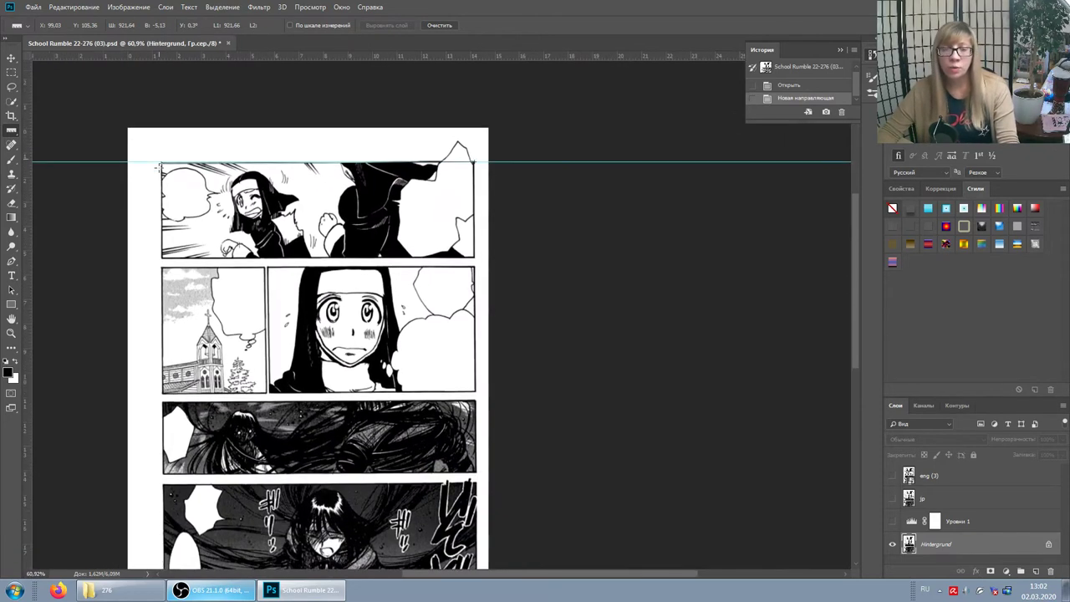
{"action": "scroll", "coordinate": [157, 167], "scroll_direction": "left", "scroll_amount": 2}
{"action": "scroll", "coordinate": [238, 164], "scroll_direction": "up", "scroll_amount": 1}
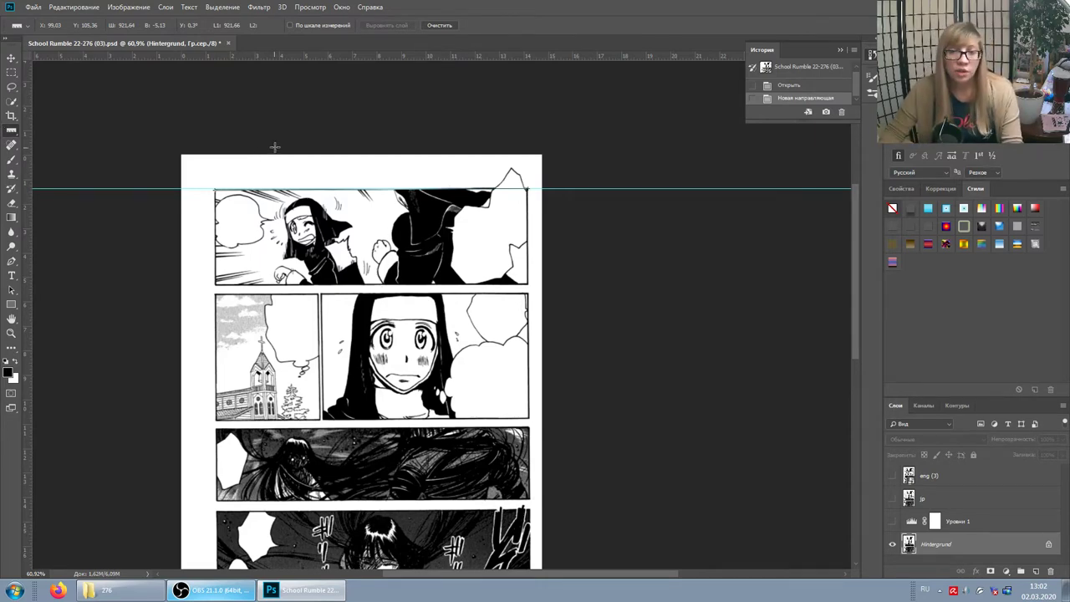
Rotate the canvas 0.32° clockwise with Image Rotation > Arbitrary
{"action": "scroll", "coordinate": [269, 192], "scroll_direction": "up", "scroll_amount": 3}
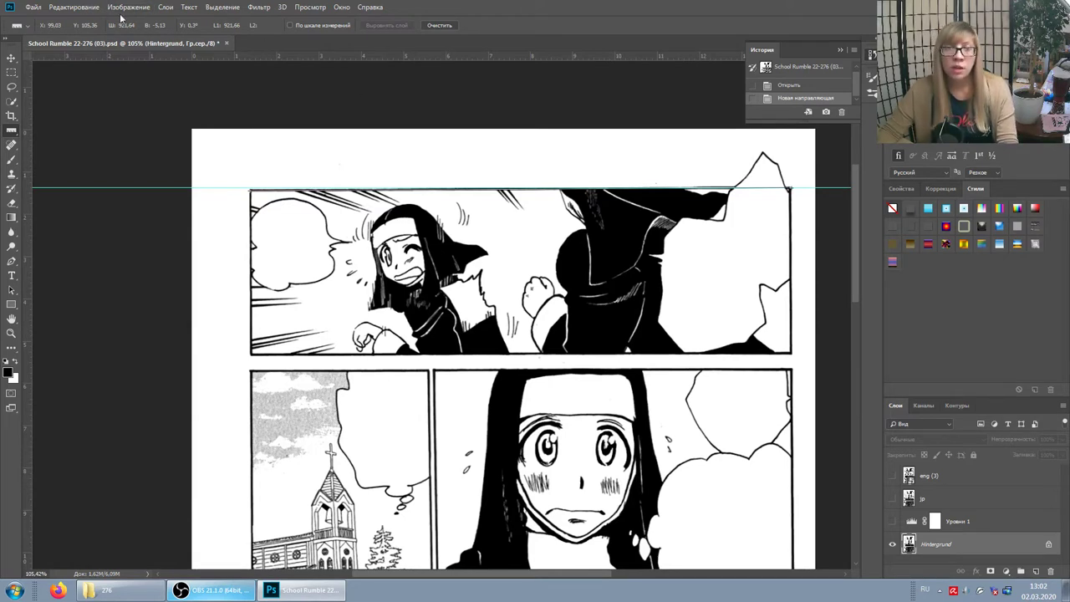
{"action": "left_click", "coordinate": [127, 8]}
{"action": "mouse_move", "coordinate": [153, 106]}
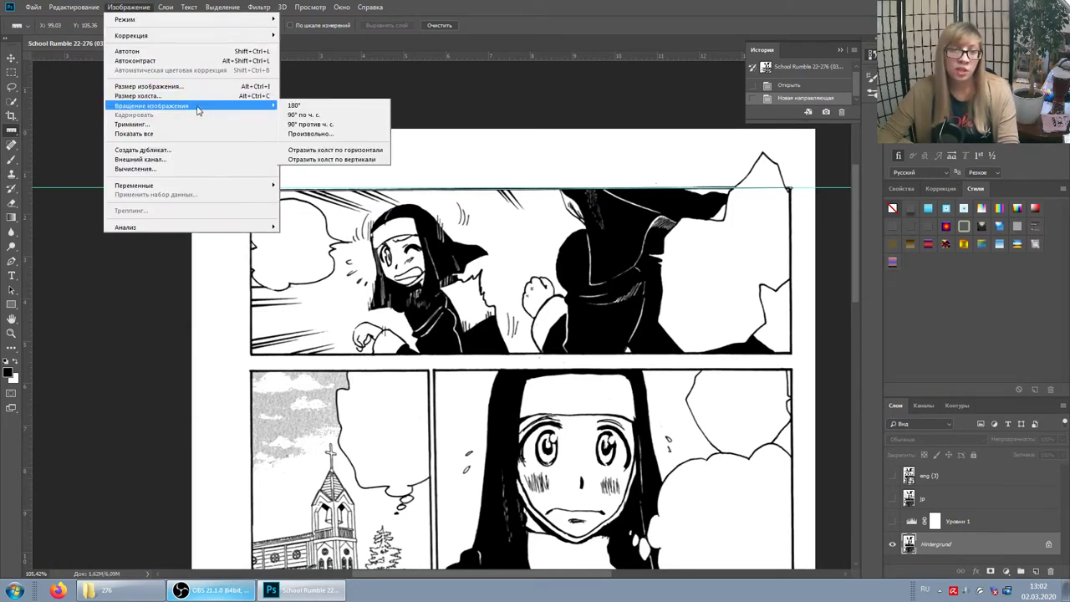
{"action": "left_click", "coordinate": [338, 136]}
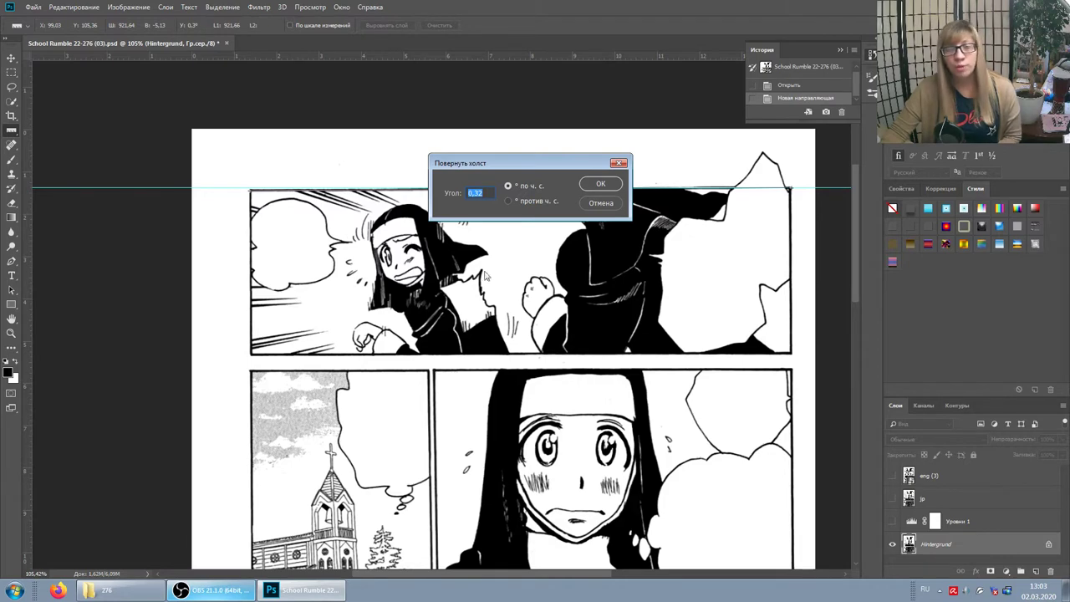
{"action": "left_click", "coordinate": [607, 183]}
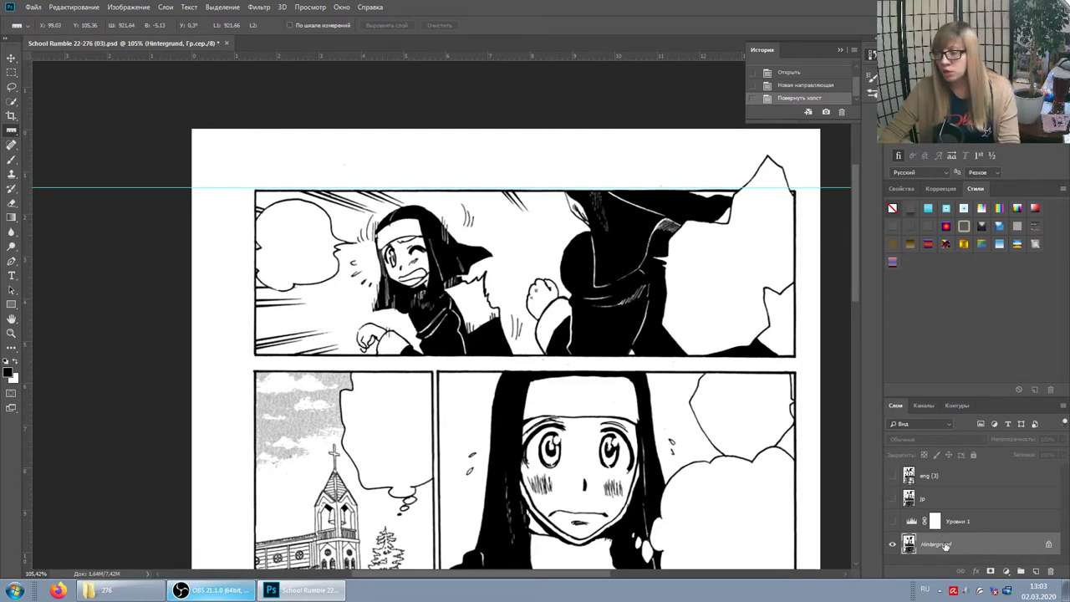
Toggle the jp and eng (3) text layers' visibility, leaving both hidden
{"action": "left_click", "coordinate": [891, 499]}
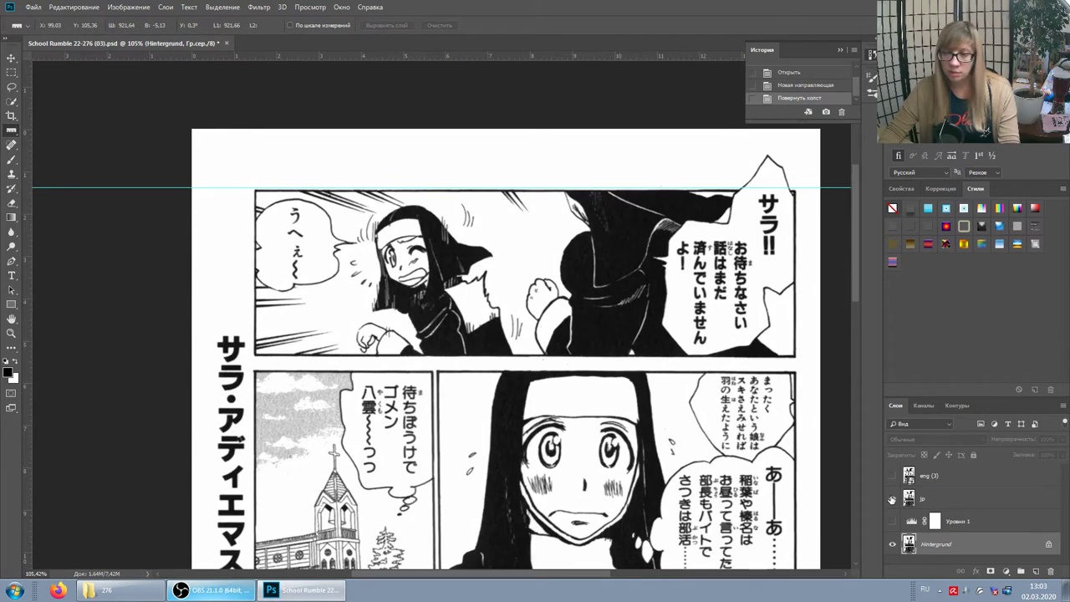
{"action": "left_click", "coordinate": [891, 500]}
{"action": "left_click", "coordinate": [891, 474]}
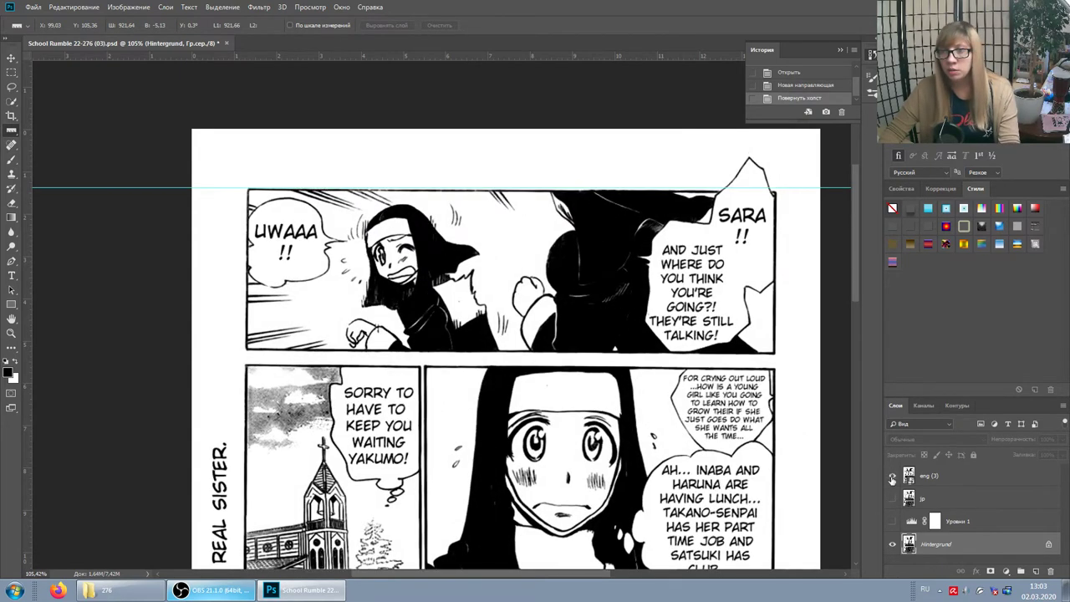
{"action": "left_click", "coordinate": [892, 477]}
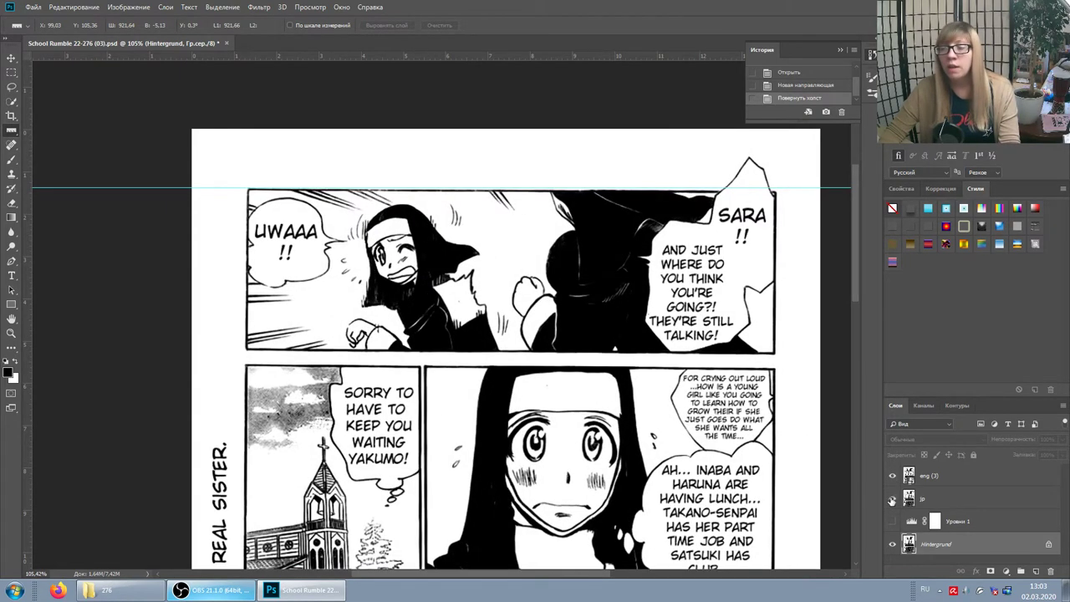
{"action": "left_click", "coordinate": [892, 475]}
{"action": "left_click", "coordinate": [891, 500]}
Return History to the 'Новая направляющая' state, undoing the 0.32° rotation
{"action": "scroll", "coordinate": [698, 286], "scroll_direction": "down", "scroll_amount": 3}
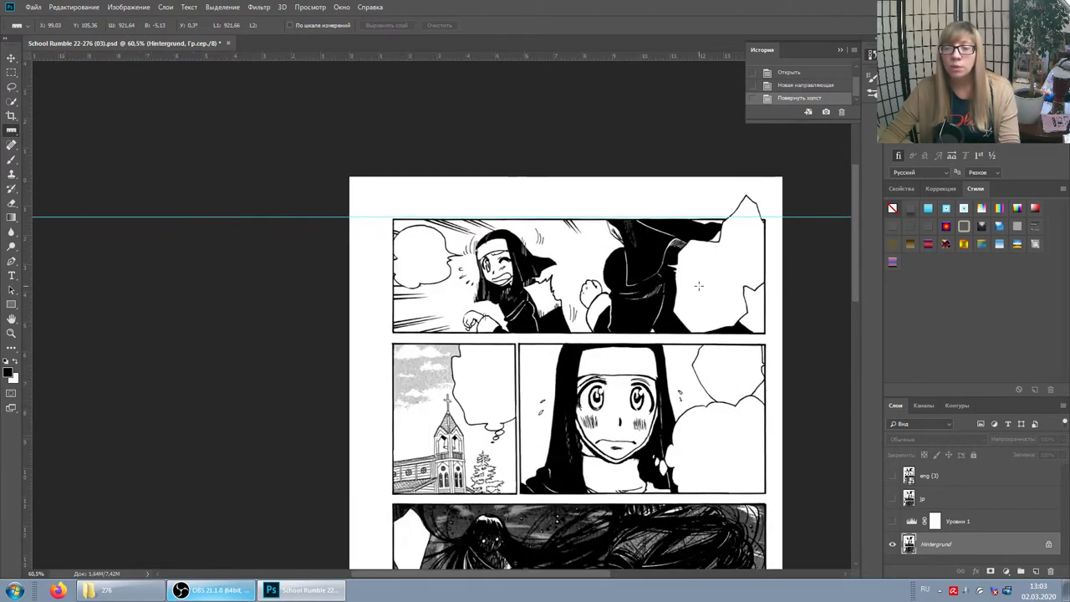
{"action": "scroll", "coordinate": [699, 286], "scroll_direction": "down", "scroll_amount": 1}
{"action": "scroll", "coordinate": [735, 377], "scroll_direction": "down", "scroll_amount": 3}
{"action": "scroll", "coordinate": [752, 418], "scroll_direction": "down", "scroll_amount": 3}
{"action": "scroll", "coordinate": [781, 475], "scroll_direction": "up", "scroll_amount": 2}
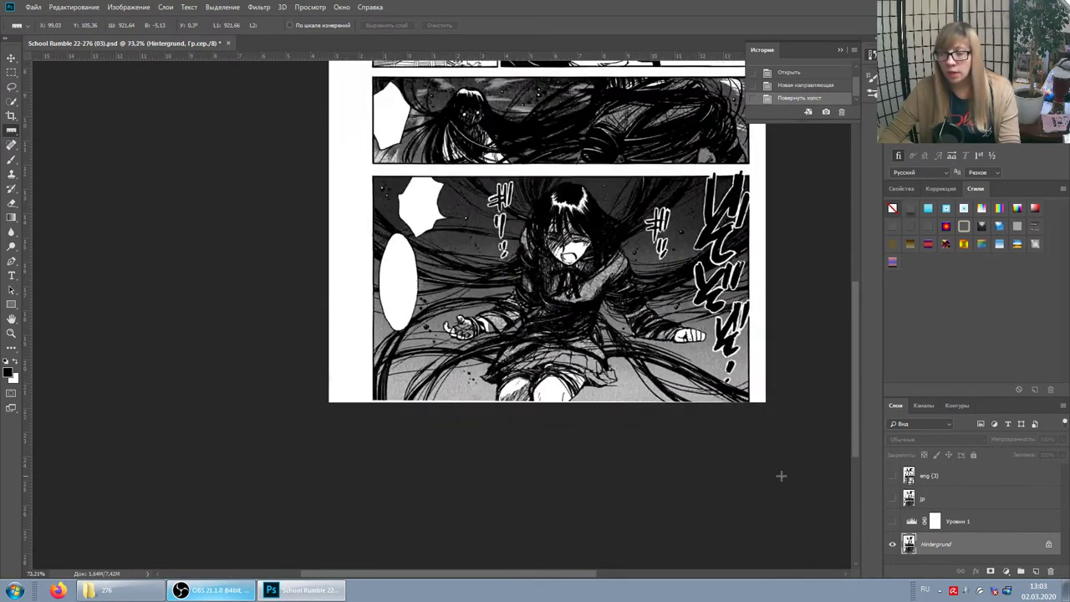
{"action": "scroll", "coordinate": [781, 476], "scroll_direction": "up", "scroll_amount": 1}
{"action": "scroll", "coordinate": [750, 416], "scroll_direction": "up", "scroll_amount": 1}
{"action": "scroll", "coordinate": [640, 392], "scroll_direction": "up", "scroll_amount": 1}
{"action": "scroll", "coordinate": [707, 388], "scroll_direction": "up", "scroll_amount": 1}
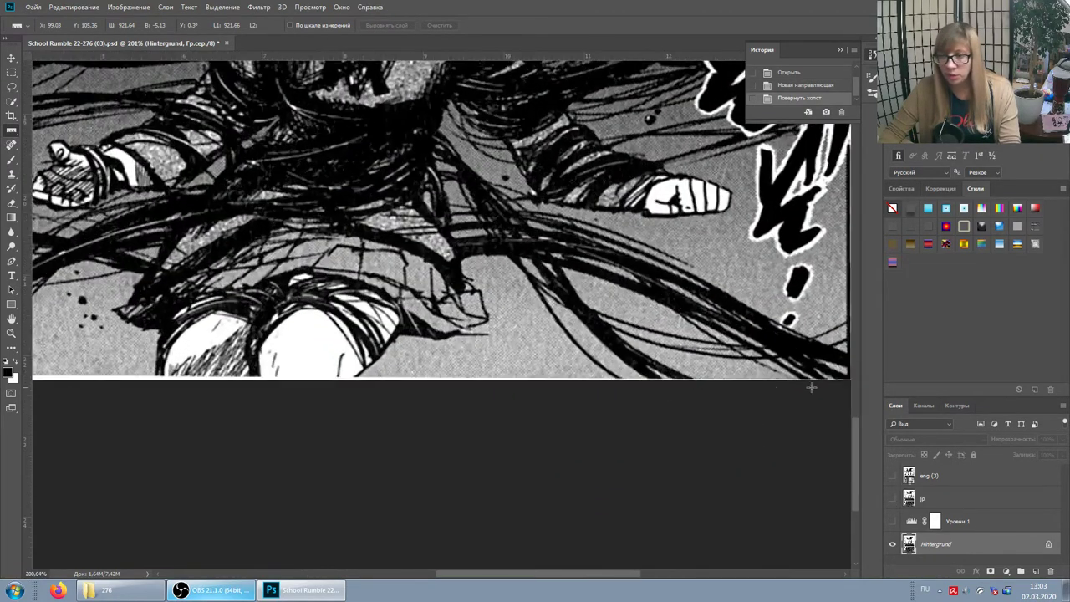
{"action": "scroll", "coordinate": [811, 387], "scroll_direction": "right", "scroll_amount": 2}
{"action": "scroll", "coordinate": [734, 371], "scroll_direction": "right", "scroll_amount": 1}
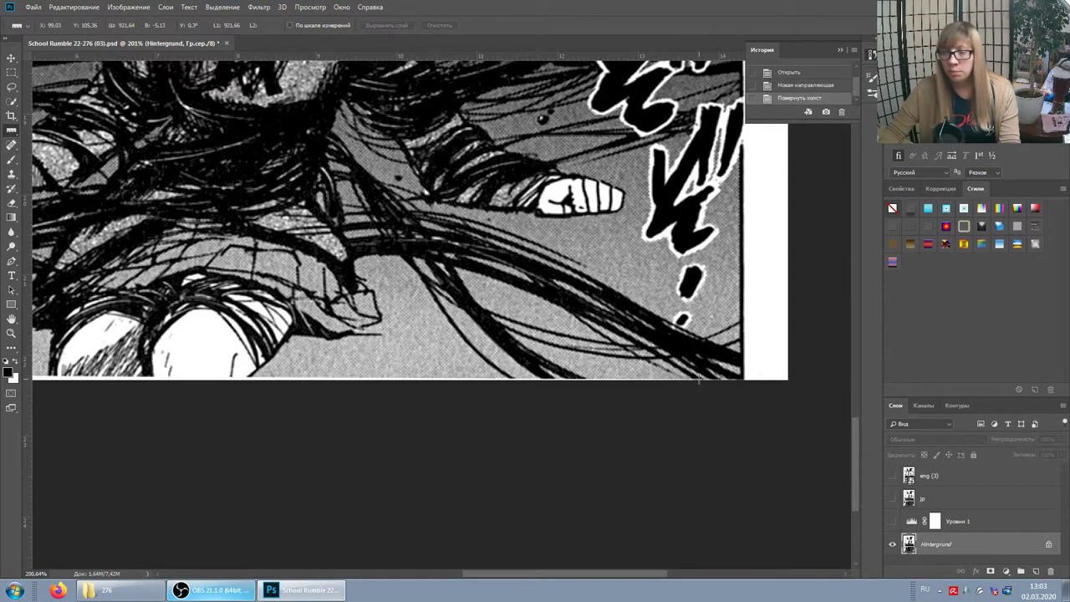
{"action": "scroll", "coordinate": [711, 383], "scroll_direction": "up", "scroll_amount": 1}
{"action": "scroll", "coordinate": [733, 387], "scroll_direction": "up", "scroll_amount": 2}
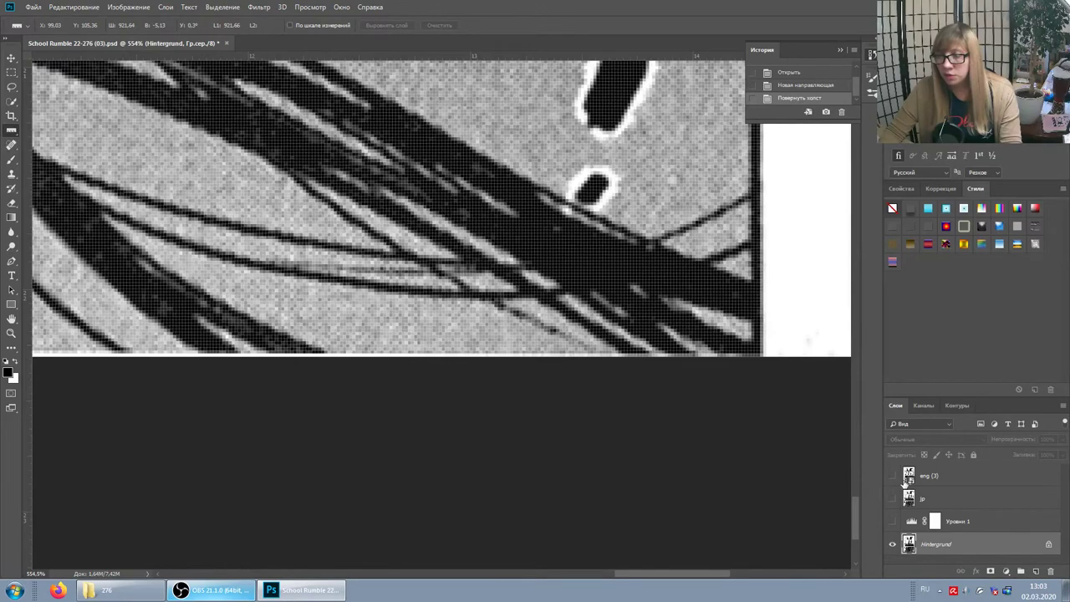
{"action": "left_click", "coordinate": [814, 86]}
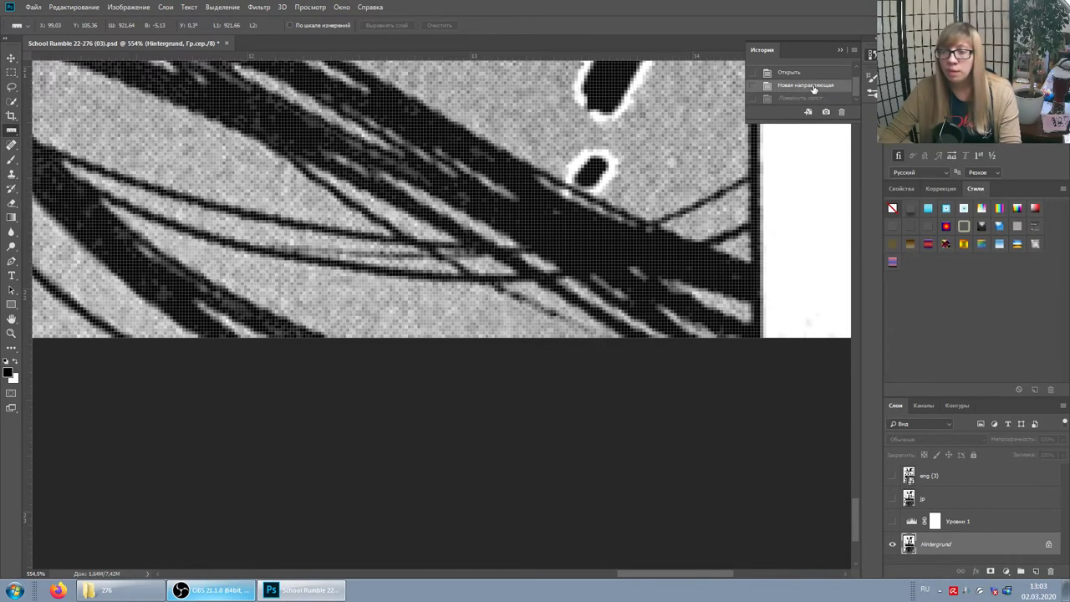
Compare rotated and unrotated states in History, settling on the unrotated 'Новая направляющая' state
{"action": "left_click", "coordinate": [808, 100]}
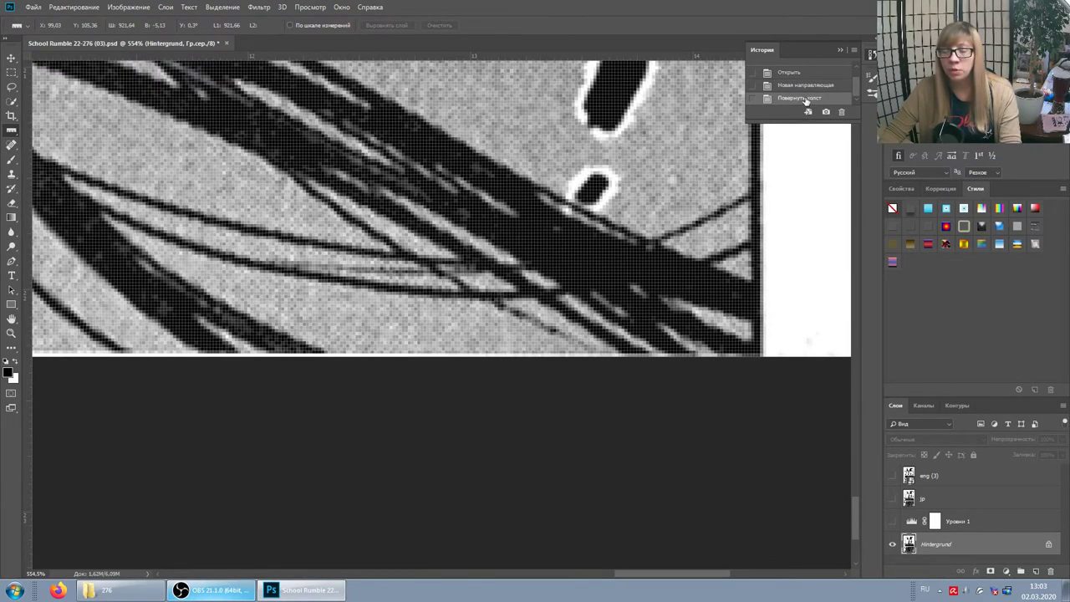
{"action": "left_click", "coordinate": [786, 87]}
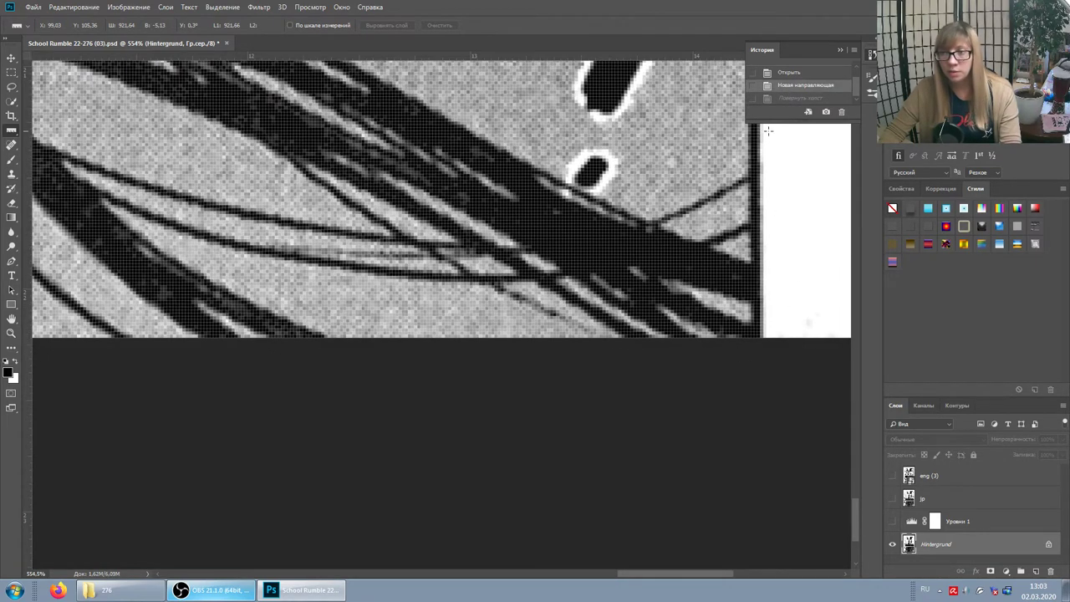
{"action": "left_click", "coordinate": [790, 99]}
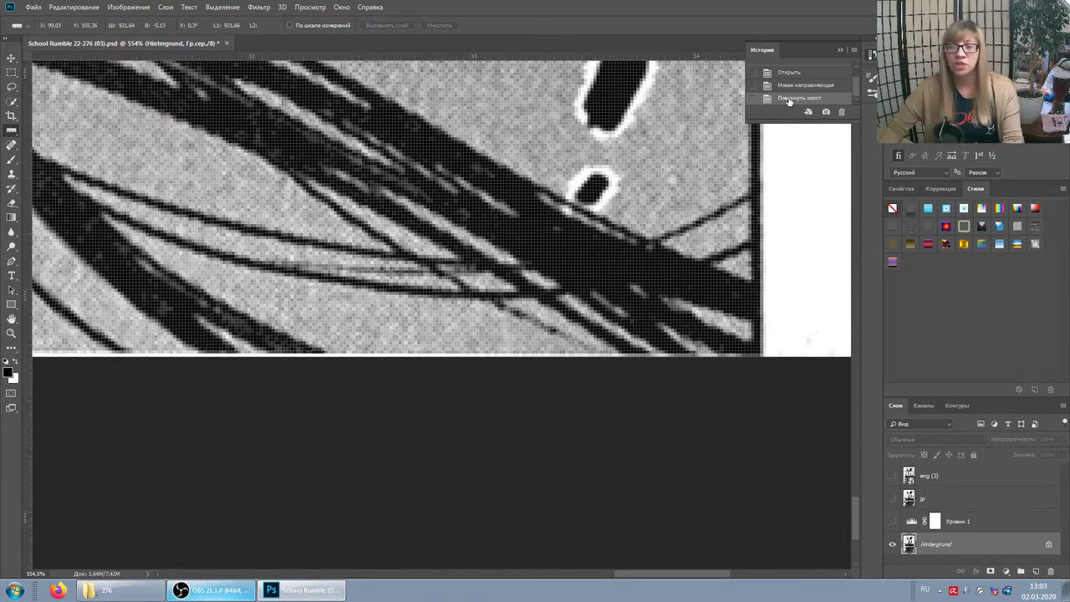
{"action": "left_click", "coordinate": [798, 84]}
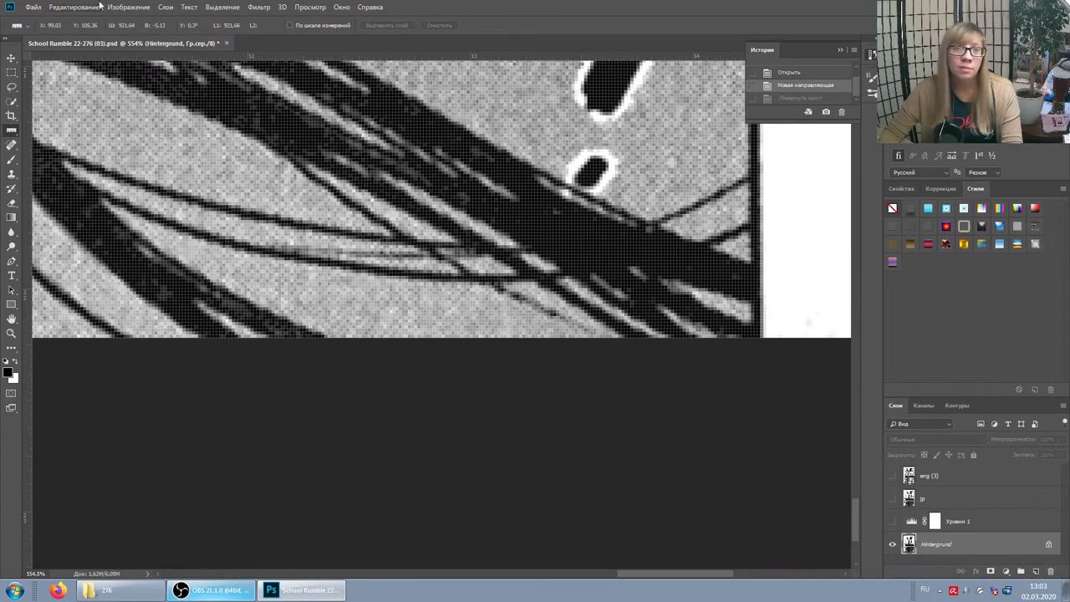
{"action": "left_click", "coordinate": [128, 7]}
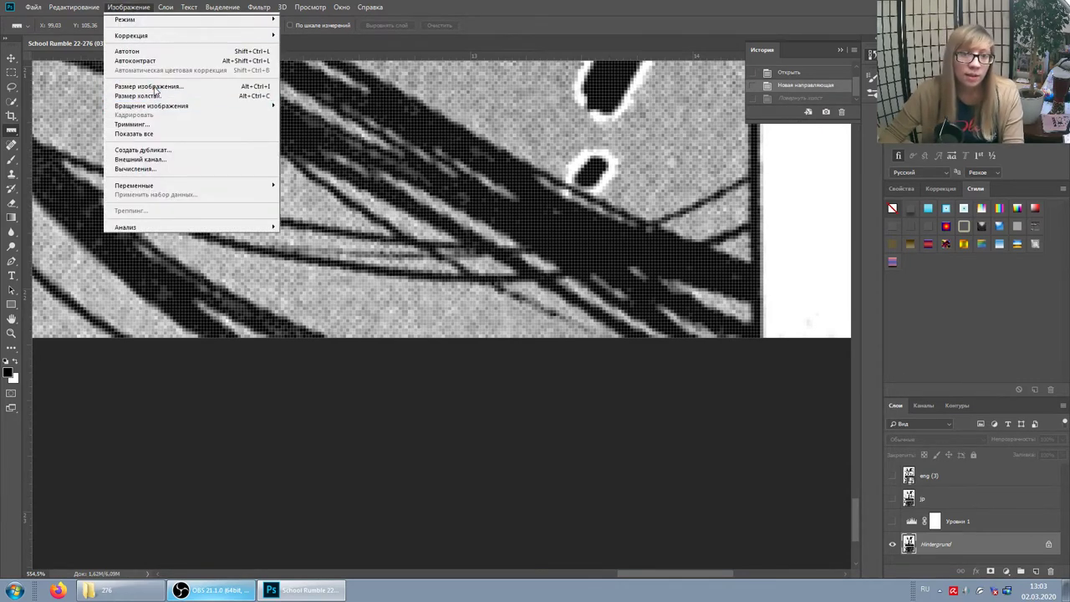
Check the unrotated page's Image Size in pixels (1061×1600) and cancel
{"action": "left_click", "coordinate": [143, 86]}
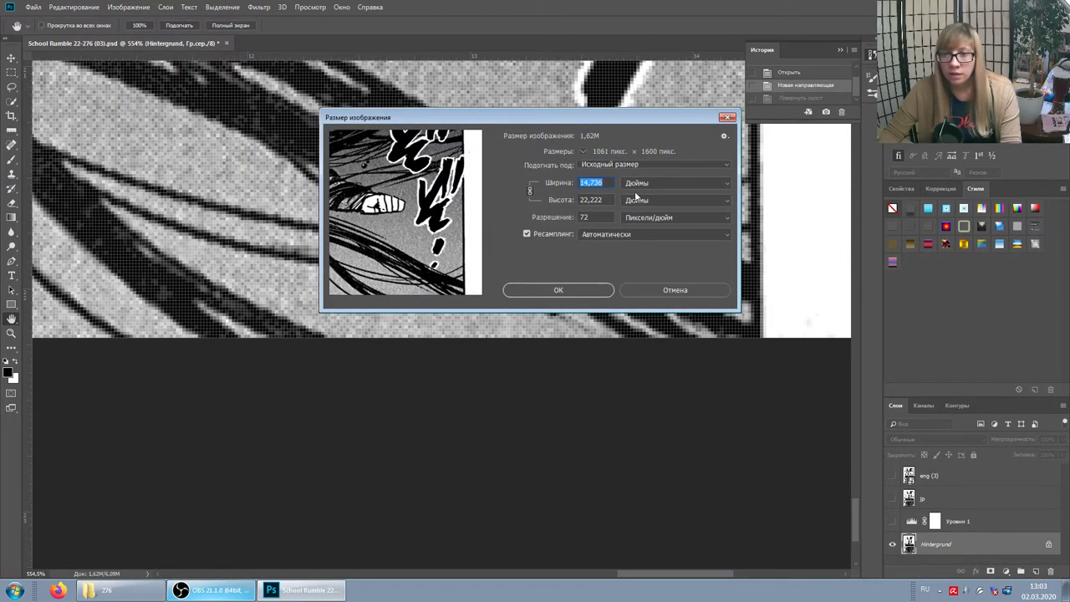
{"action": "left_click", "coordinate": [668, 183]}
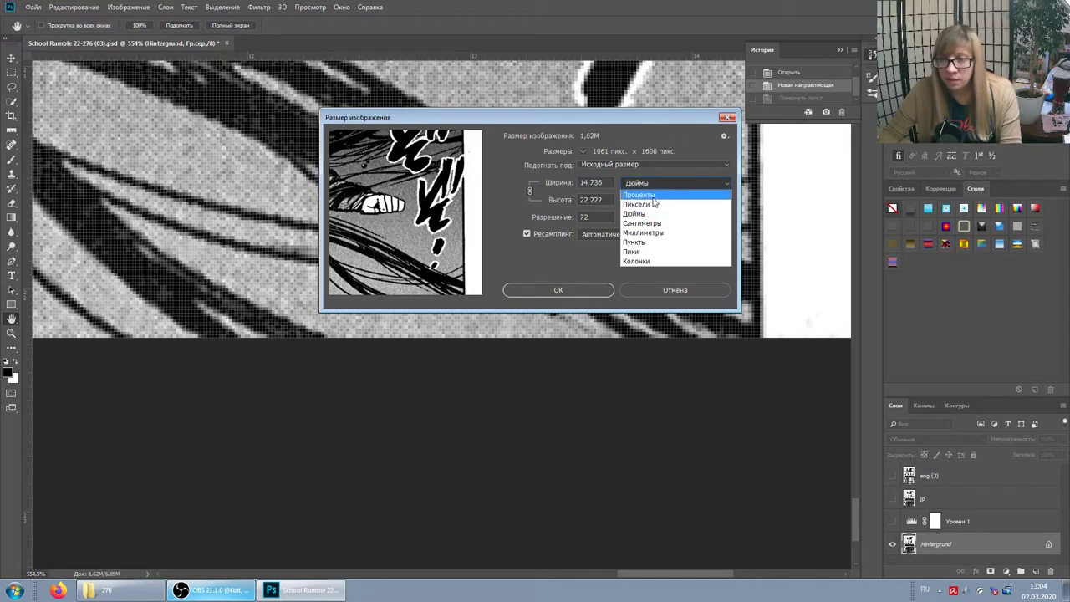
{"action": "left_click", "coordinate": [654, 204]}
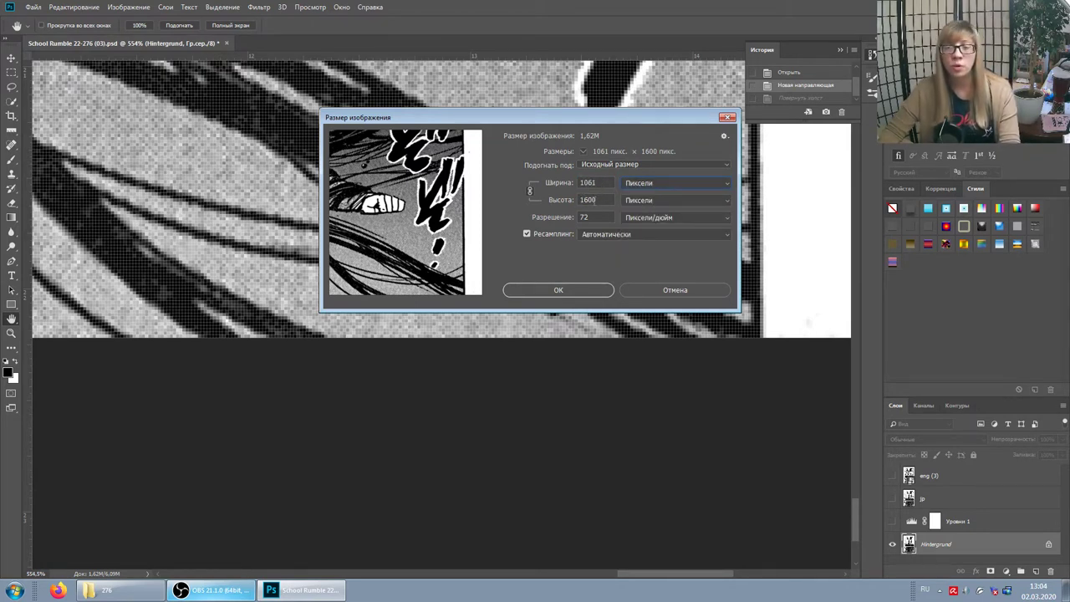
{"action": "left_click", "coordinate": [667, 287]}
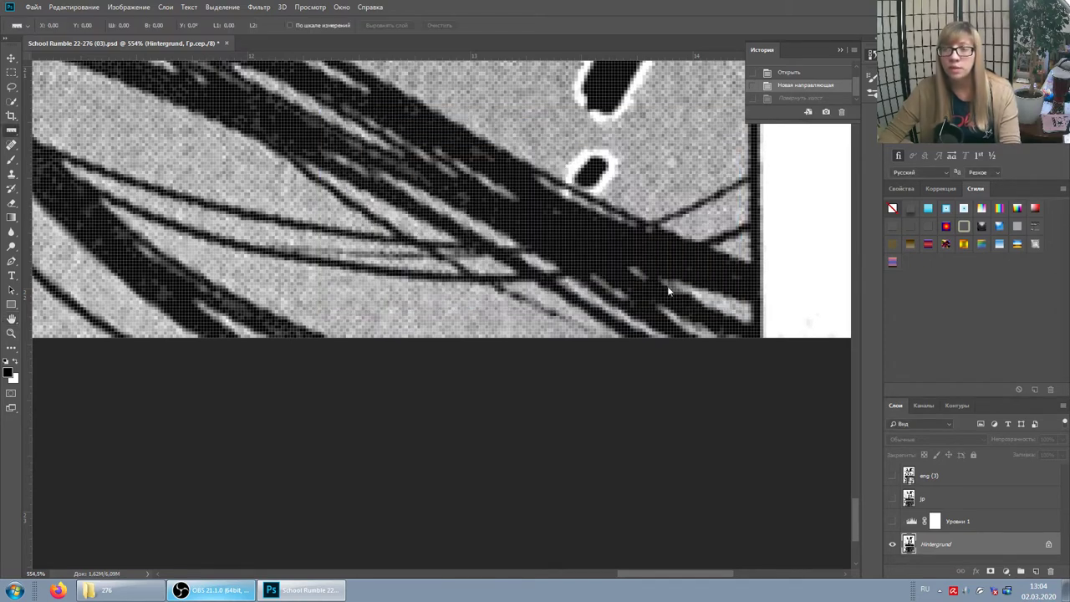
Restore the rotated canvas and check its Image Size in pixels (1070×1606), cancelling without resizing
{"action": "left_click", "coordinate": [803, 98]}
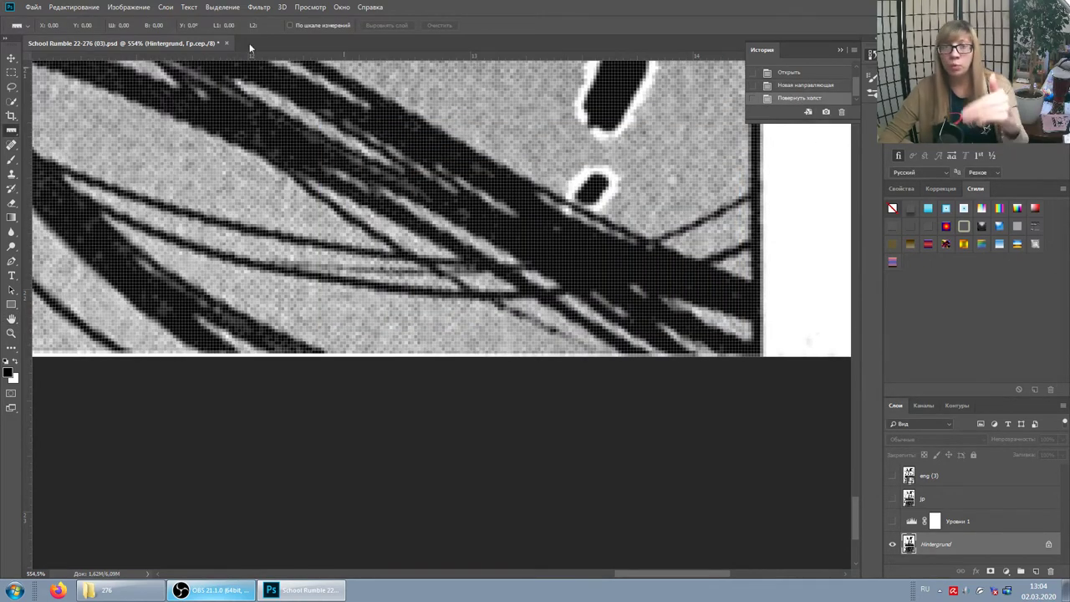
{"action": "left_click", "coordinate": [127, 7]}
{"action": "left_click", "coordinate": [141, 87]}
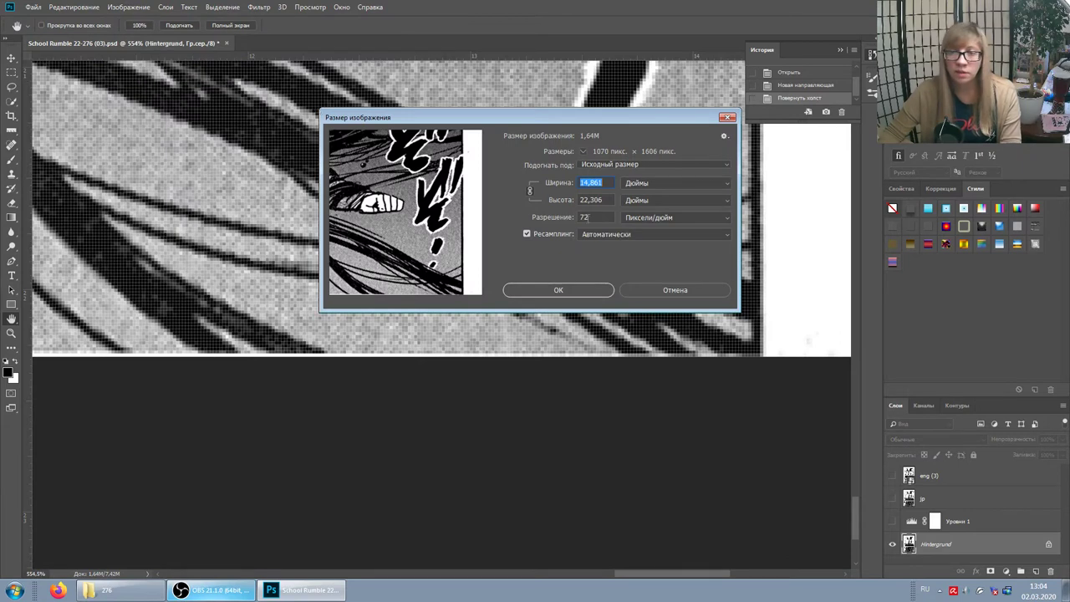
{"action": "left_click", "coordinate": [634, 201]}
{"action": "left_click", "coordinate": [645, 222]}
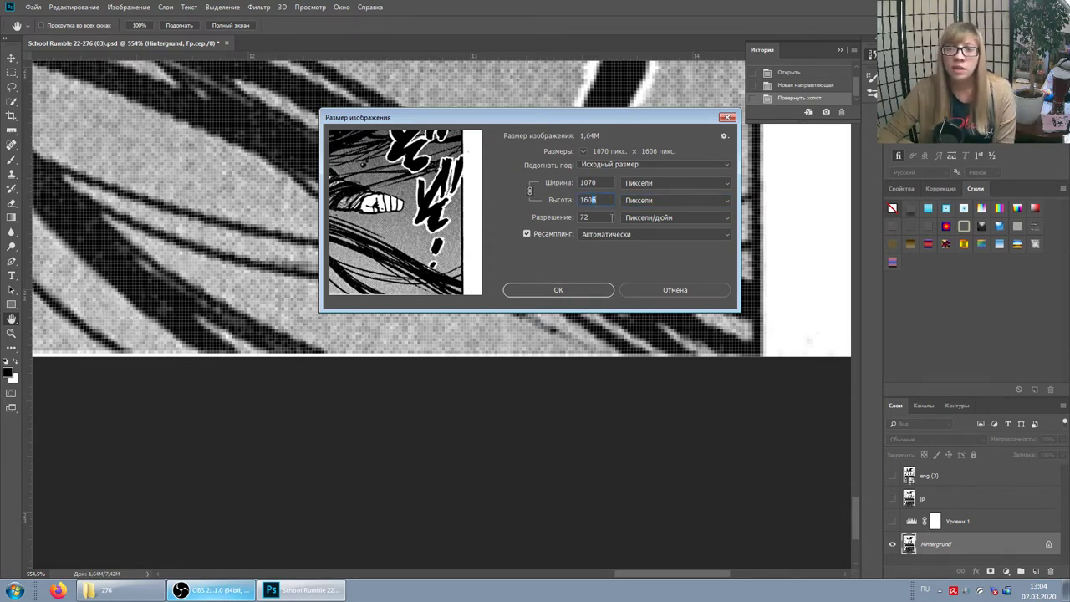
{"action": "type", "text": "0"}
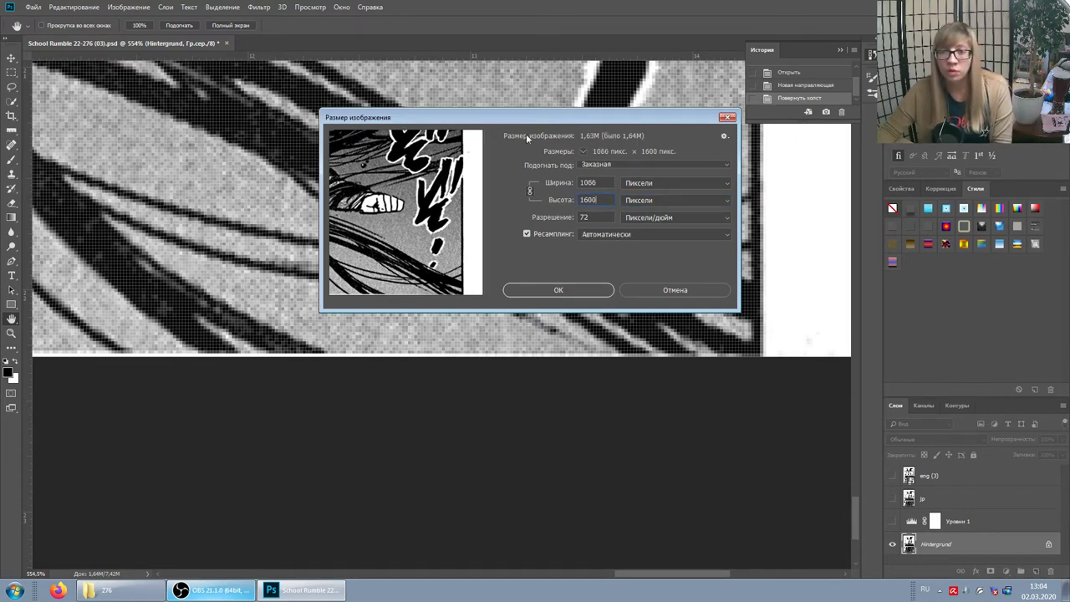
{"action": "left_click", "coordinate": [676, 290]}
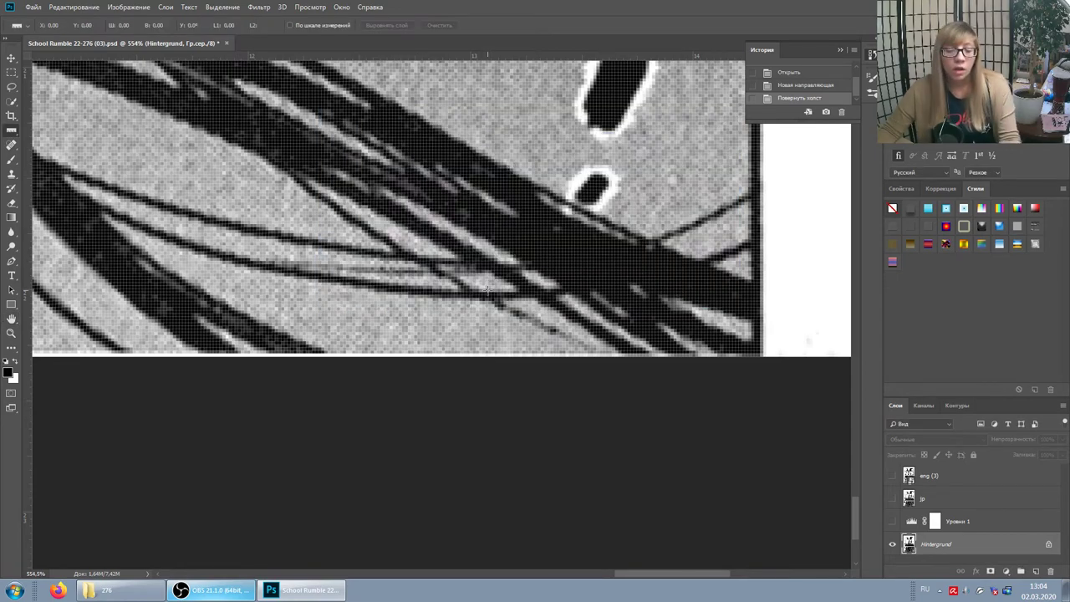
Step History back to the 'Открыть' state, restoring the page as originally scanned
{"action": "scroll", "coordinate": [476, 296], "scroll_direction": "down", "scroll_amount": 3}
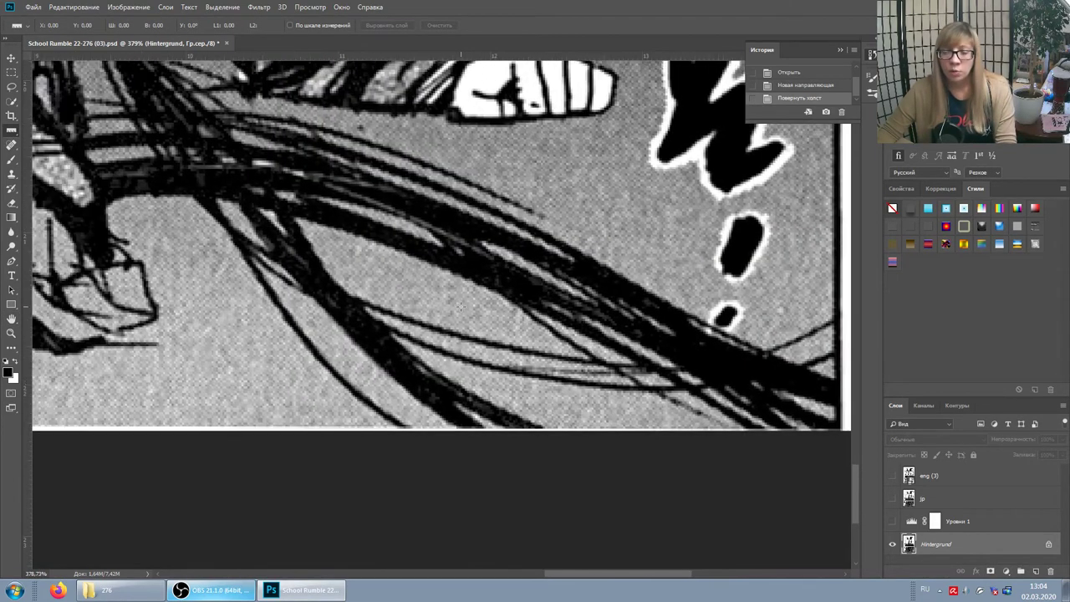
{"action": "scroll", "coordinate": [460, 307], "scroll_direction": "down", "scroll_amount": 1}
{"action": "scroll", "coordinate": [455, 308], "scroll_direction": "down", "scroll_amount": 1}
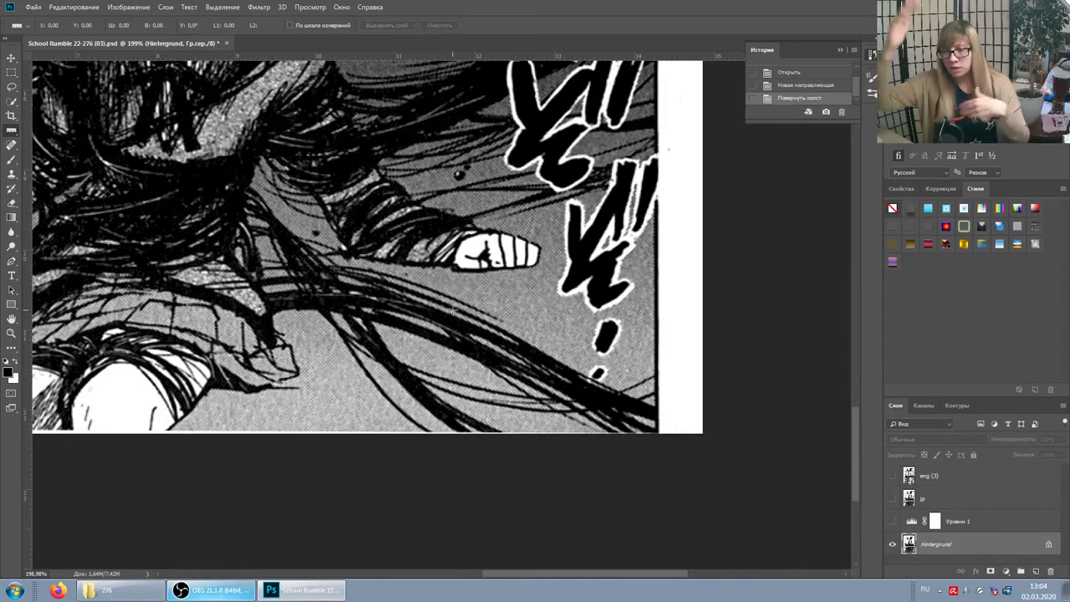
{"action": "scroll", "coordinate": [451, 309], "scroll_direction": "down", "scroll_amount": 1}
{"action": "scroll", "coordinate": [397, 301], "scroll_direction": "down", "scroll_amount": 1}
{"action": "scroll", "coordinate": [255, 297], "scroll_direction": "down", "scroll_amount": 1}
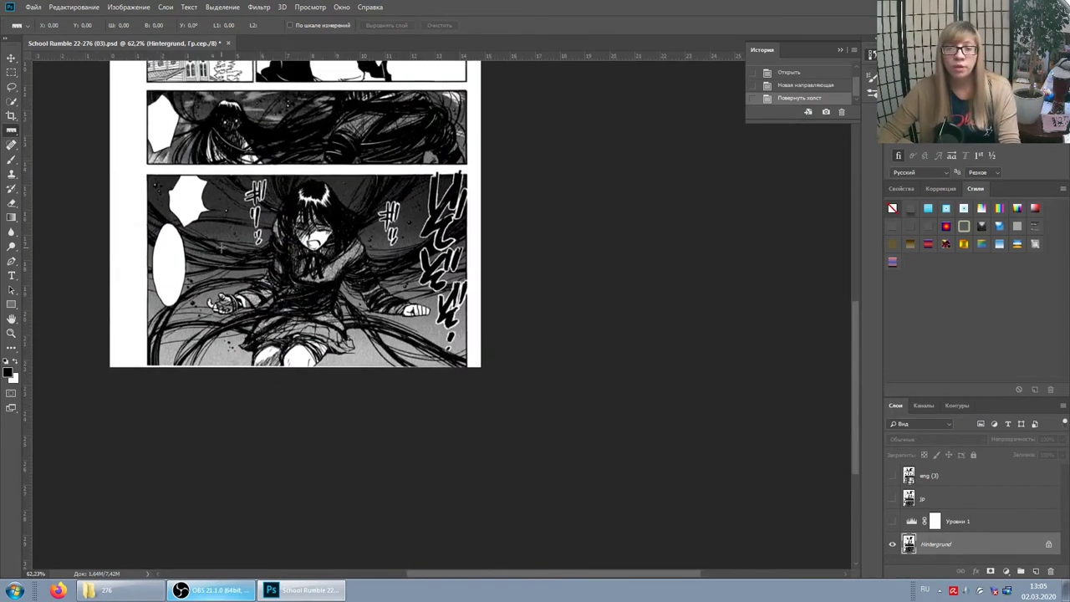
{"action": "scroll", "coordinate": [222, 247], "scroll_direction": "up", "scroll_amount": 2}
{"action": "left_click", "coordinate": [892, 498]}
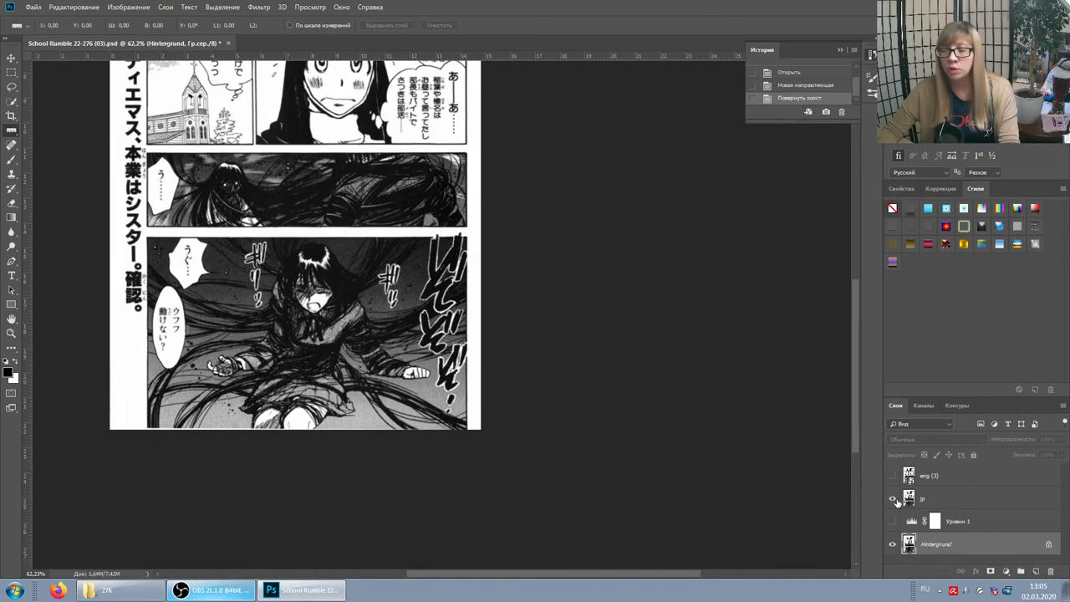
{"action": "scroll", "coordinate": [407, 315], "scroll_direction": "left", "scroll_amount": 3}
{"action": "scroll", "coordinate": [410, 315], "scroll_direction": "up", "scroll_amount": 3}
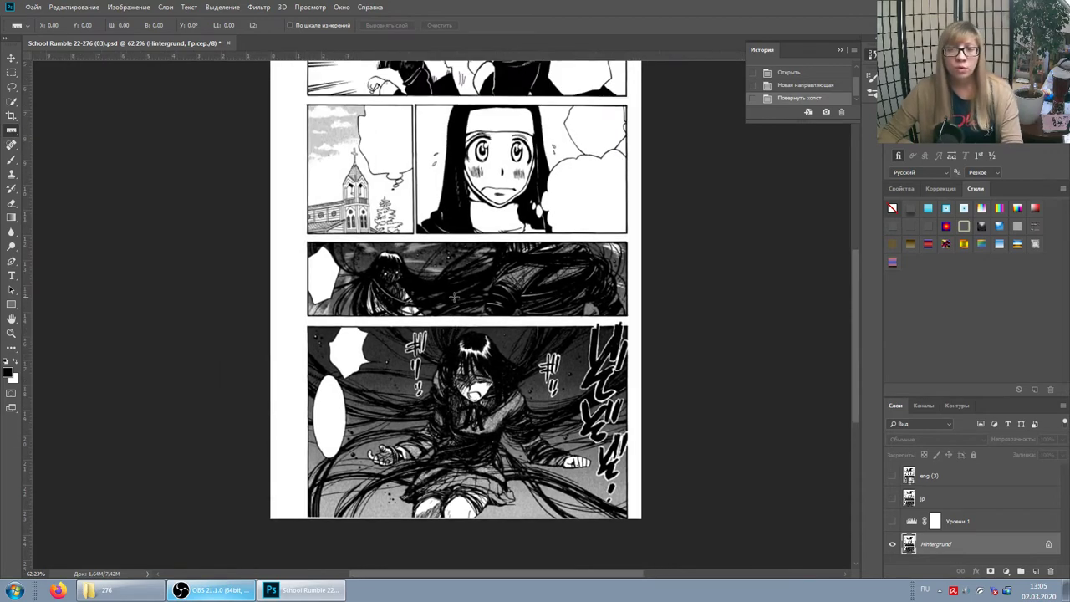
{"action": "scroll", "coordinate": [459, 293], "scroll_direction": "up", "scroll_amount": 3}
{"action": "scroll", "coordinate": [520, 271], "scroll_direction": "up", "scroll_amount": 3}
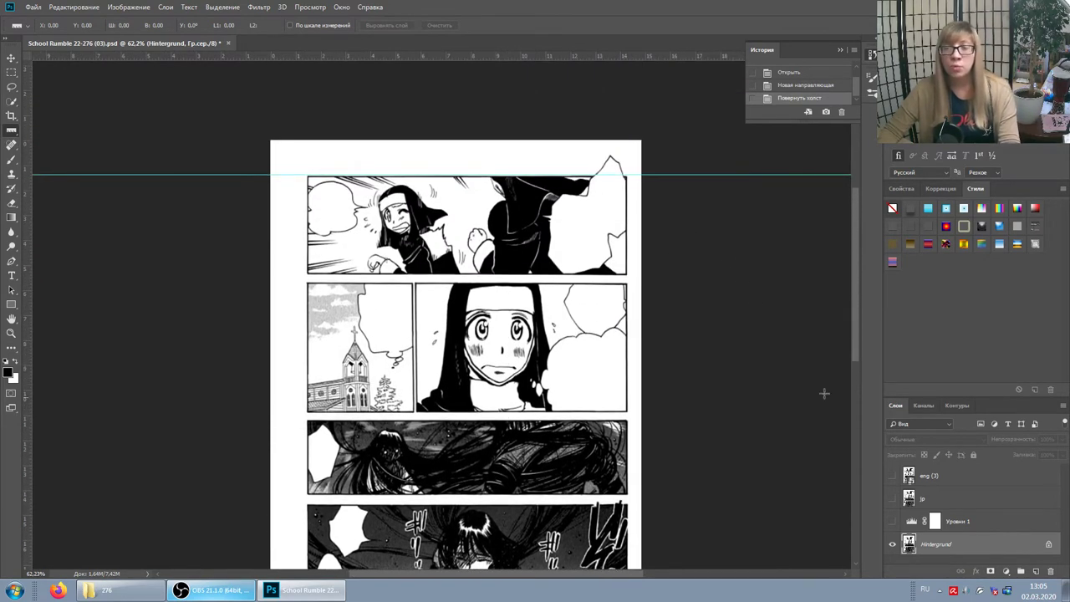
{"action": "left_click", "coordinate": [811, 74]}
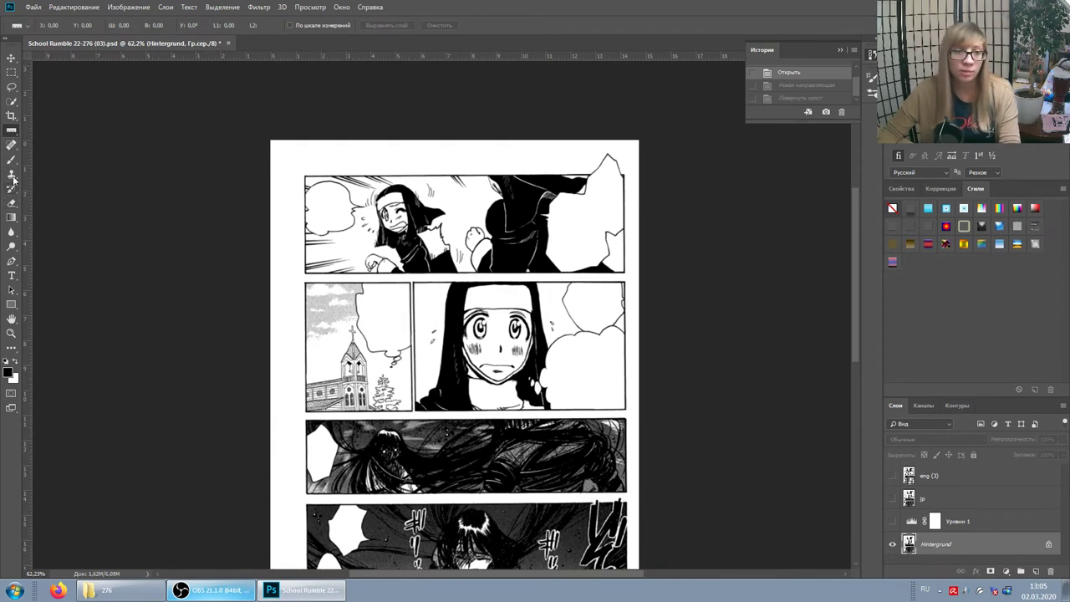
Type 'АВПВПА' as a 48 pt text layer near the upper-left bubble
{"action": "left_click", "coordinate": [12, 276]}
{"action": "left_click", "coordinate": [334, 206]}
{"action": "type", "text": "АВПВПА"}
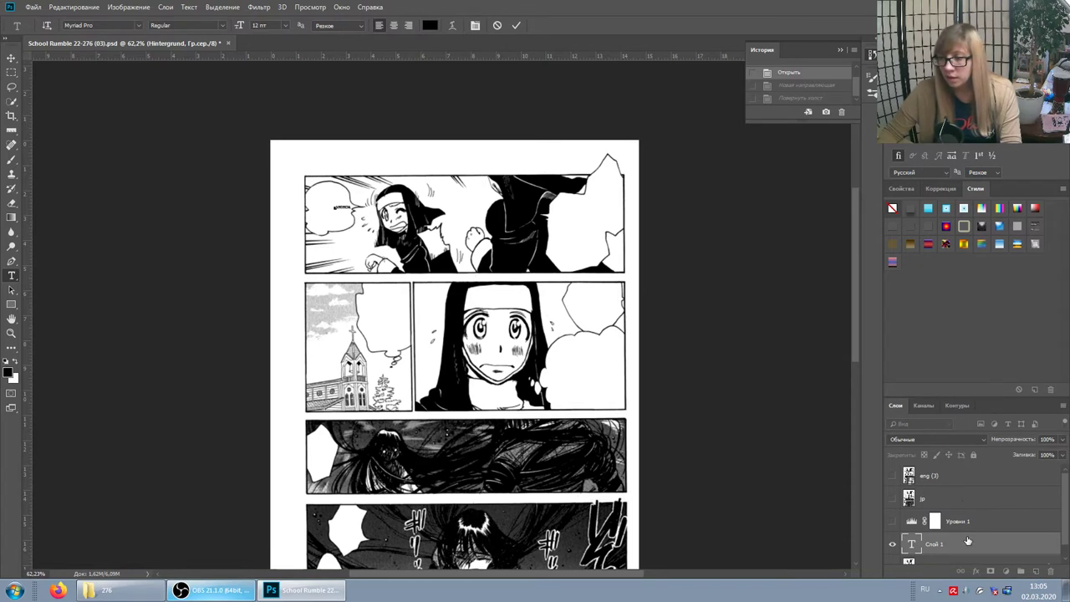
{"action": "left_click", "coordinate": [965, 543]}
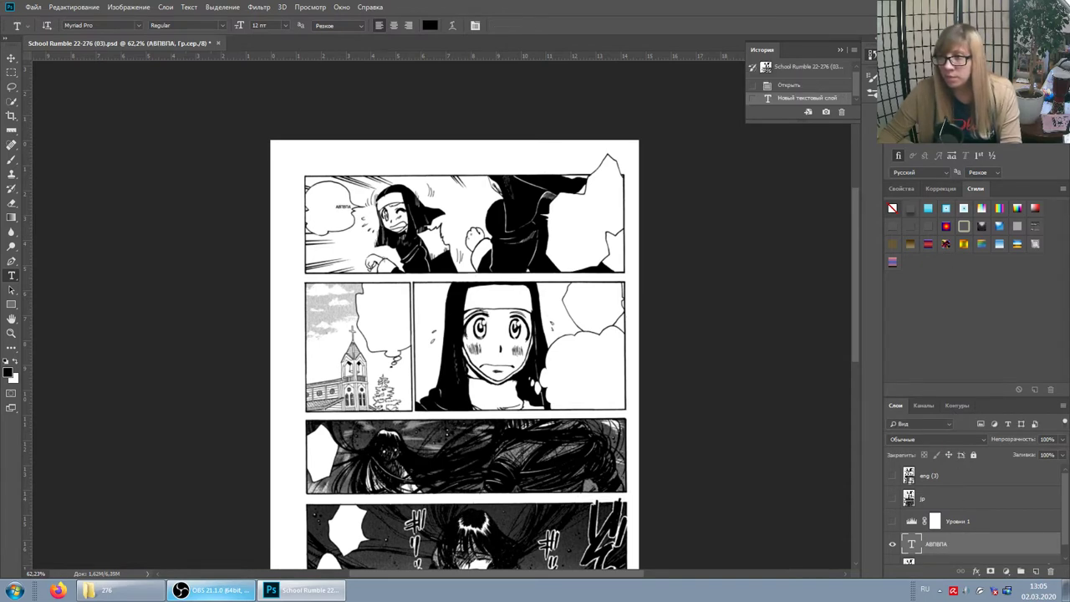
{"action": "left_click", "coordinate": [941, 134]}
{"action": "left_click", "coordinate": [919, 211]}
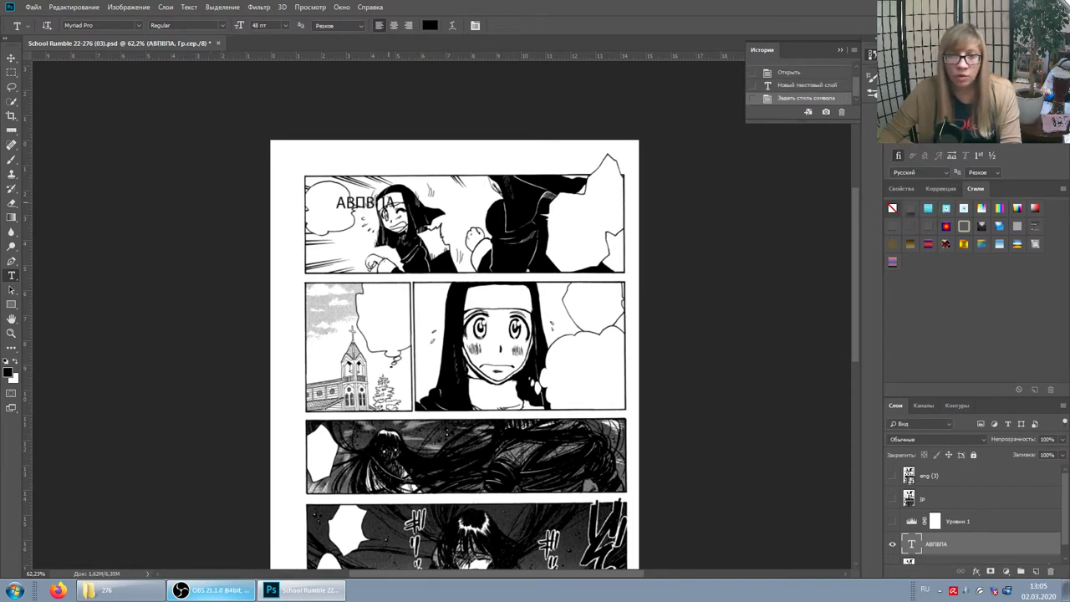
Move the text above the top panel, commit it, and measure a slanted line across the panel
{"action": "left_click_drag", "start_coordinate": [395, 200], "coordinate": [393, 148]}
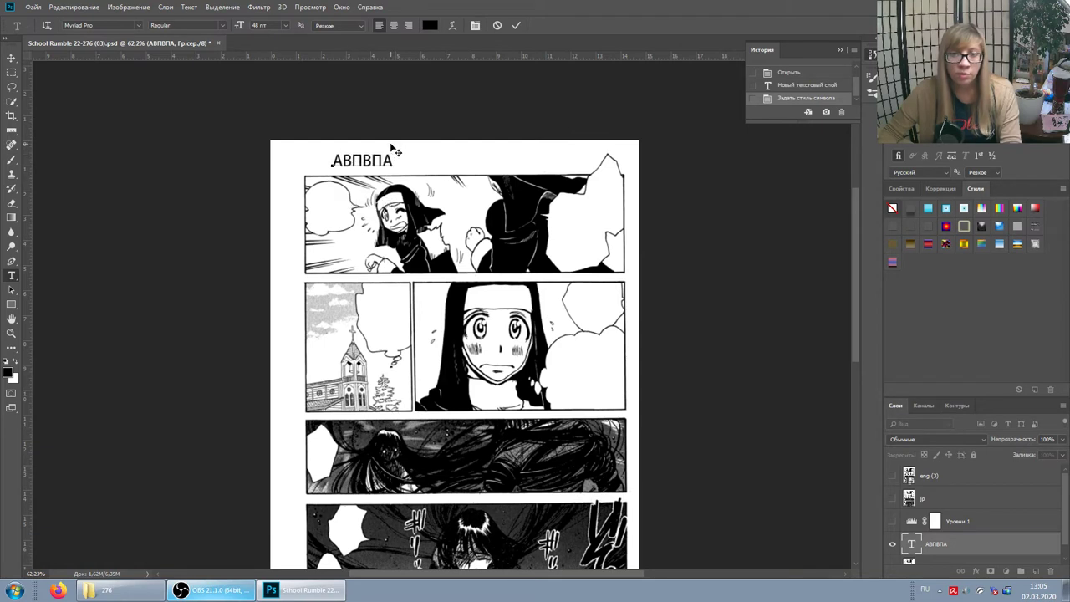
{"action": "key", "text": "ctrl+Return"}
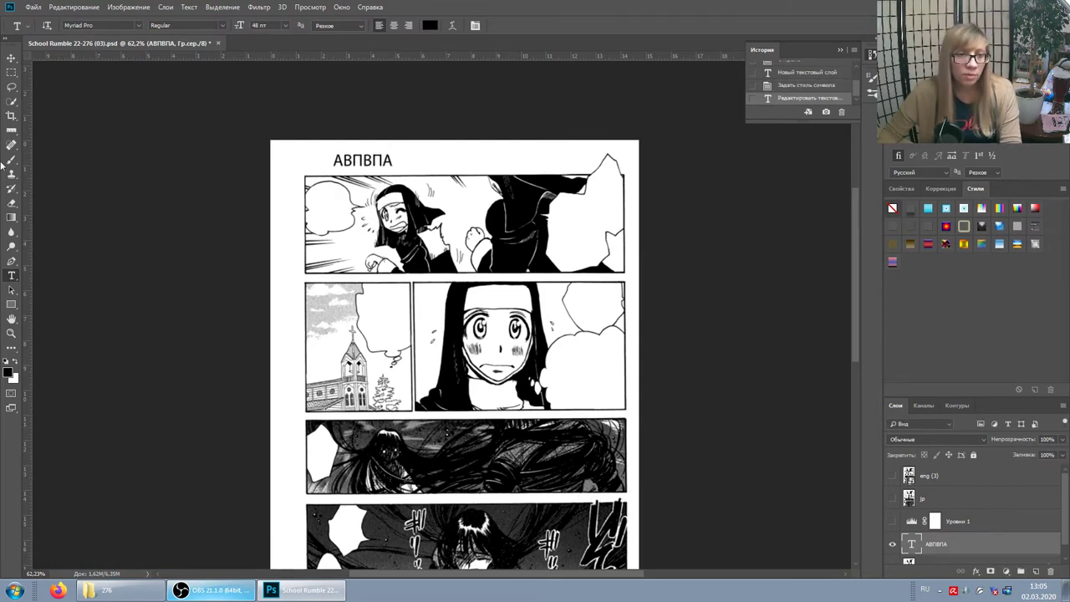
{"action": "left_click", "coordinate": [11, 130]}
{"action": "left_click_drag", "start_coordinate": [287, 272], "coordinate": [550, 209]}
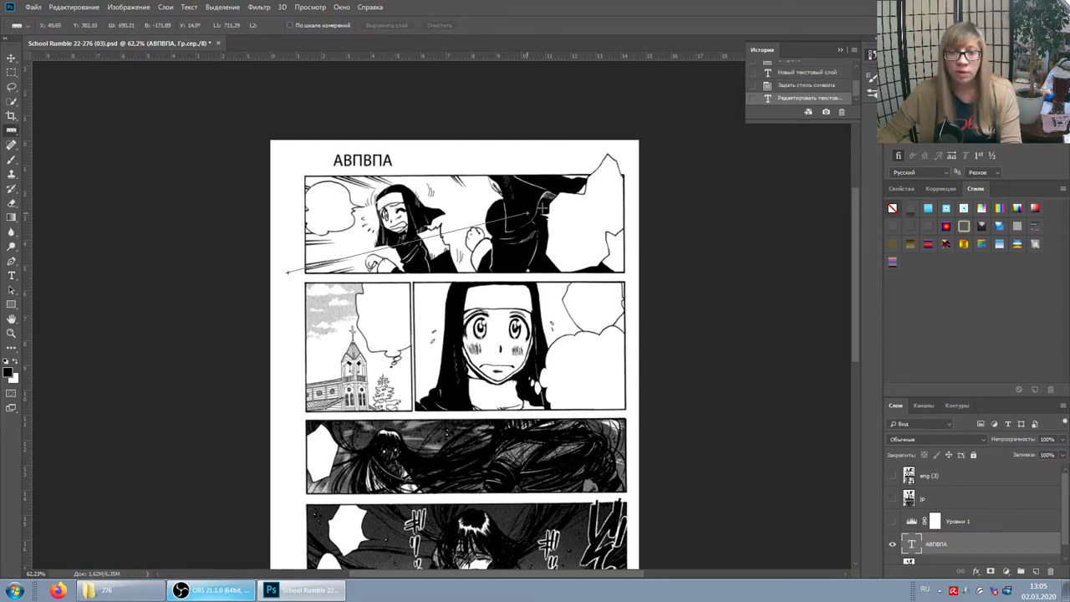
Rotate the canvas by the measured 13.8° via Arbitrary rotation and zoom out
{"action": "left_click", "coordinate": [128, 7]}
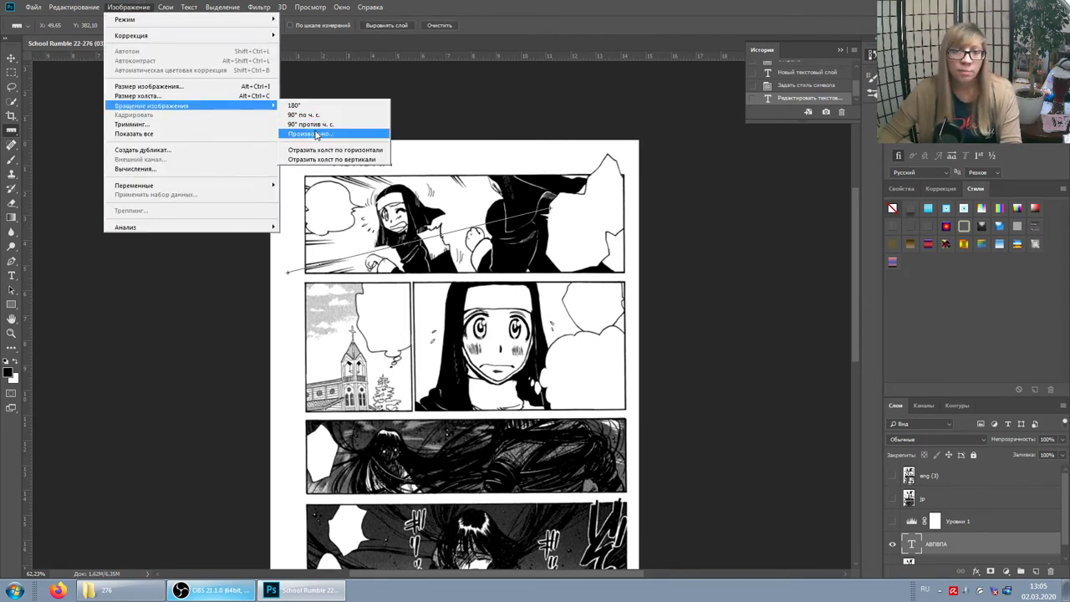
{"action": "left_click", "coordinate": [316, 133]}
{"action": "left_click", "coordinate": [603, 184]}
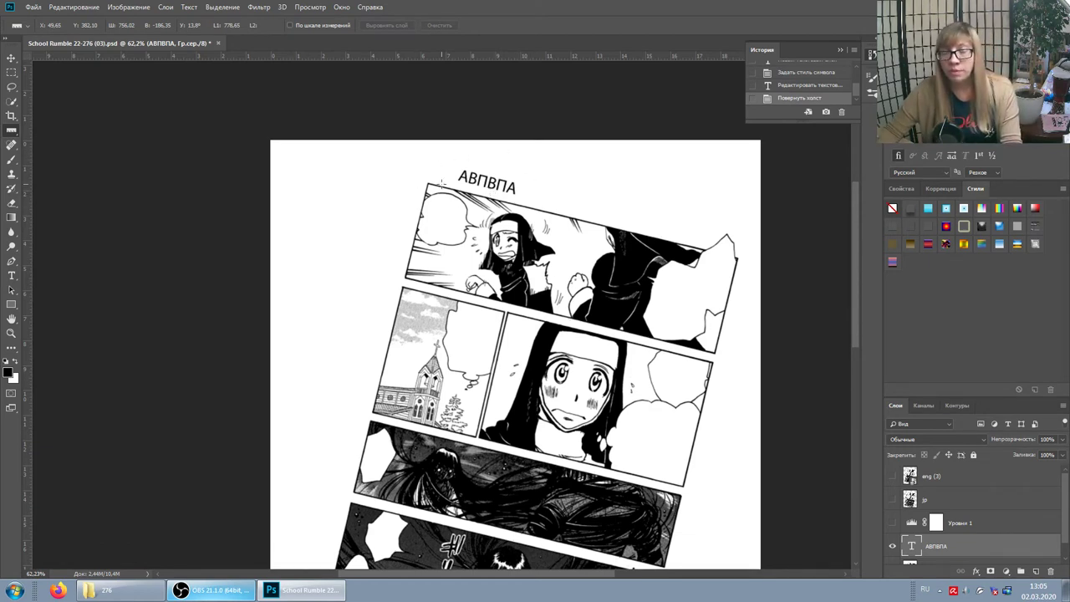
{"action": "scroll", "coordinate": [704, 192], "scroll_direction": "down", "scroll_amount": 3}
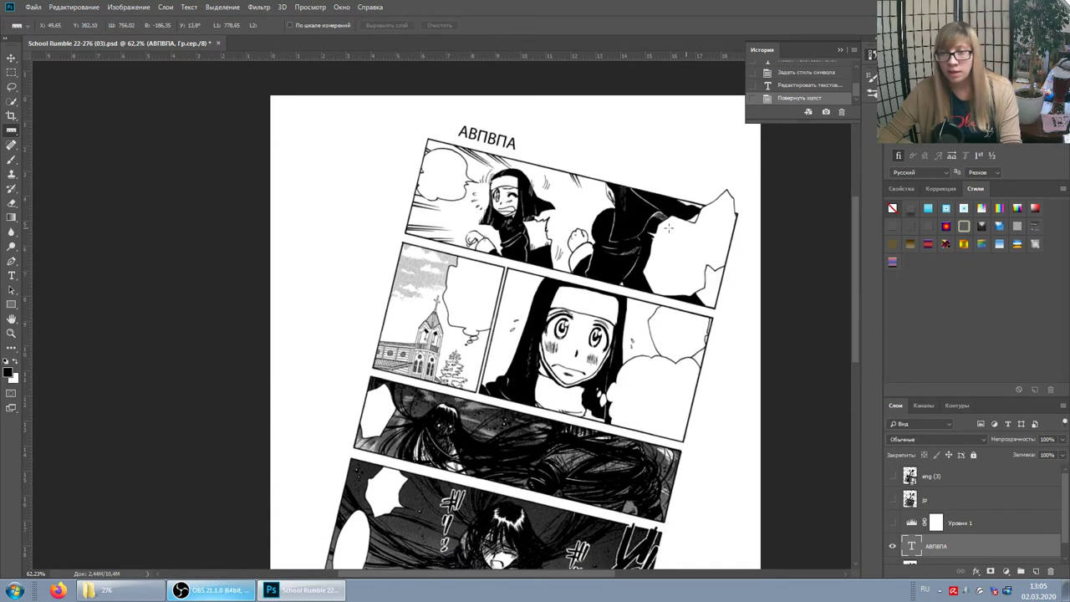
{"action": "scroll", "coordinate": [419, 466], "scroll_direction": "down", "scroll_amount": 3}
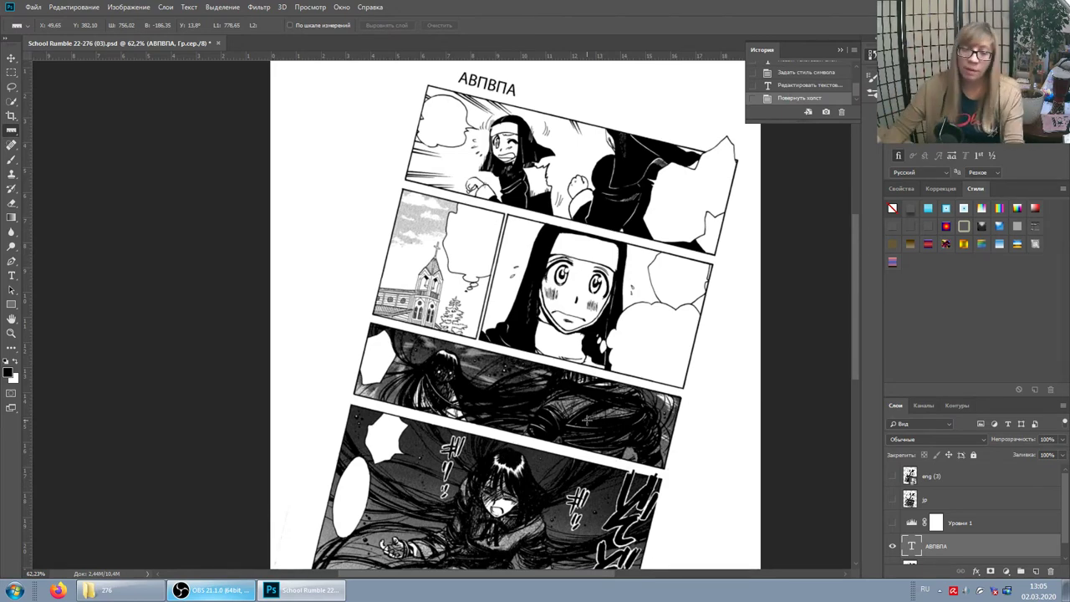
{"action": "scroll", "coordinate": [562, 418], "scroll_direction": "down", "scroll_amount": 3}
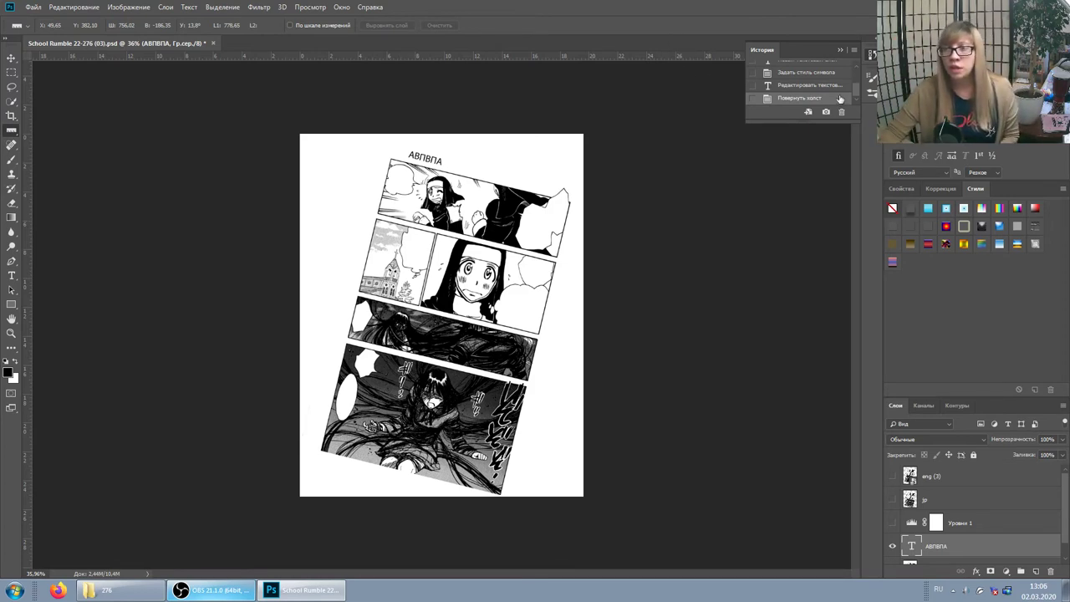
Toggle History between the rotated and unrotated page to compare them
{"action": "left_click", "coordinate": [803, 86]}
{"action": "left_click", "coordinate": [796, 98]}
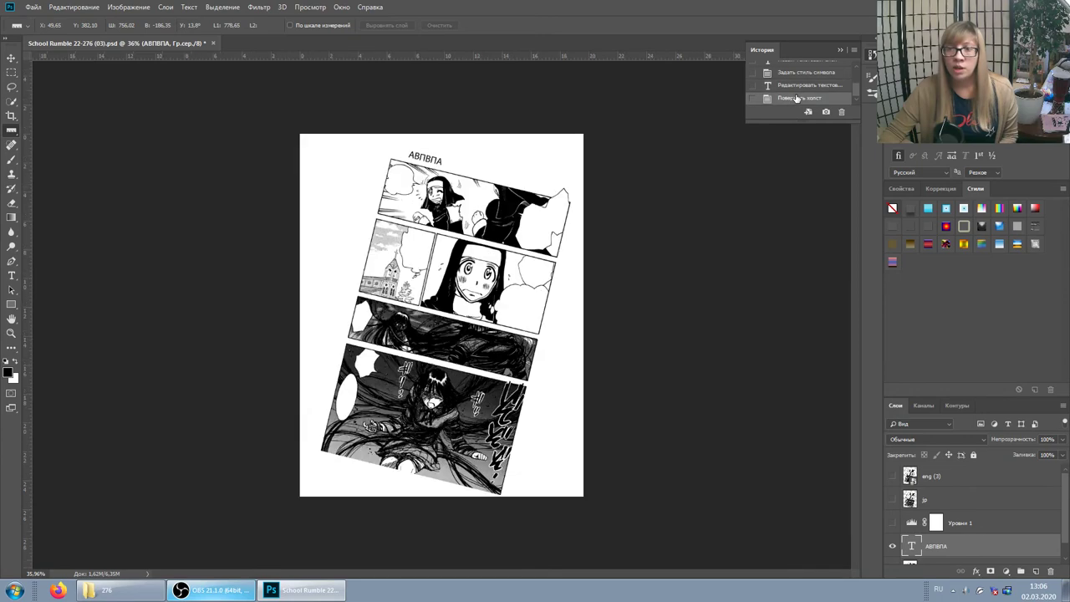
{"action": "left_click", "coordinate": [790, 87]}
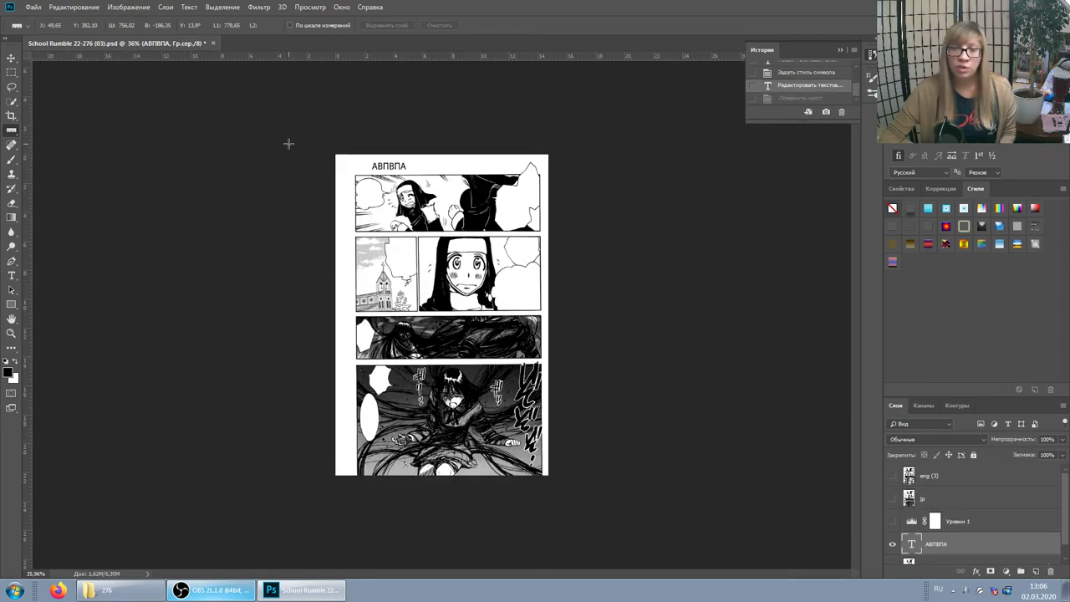
{"action": "left_click", "coordinate": [818, 100]}
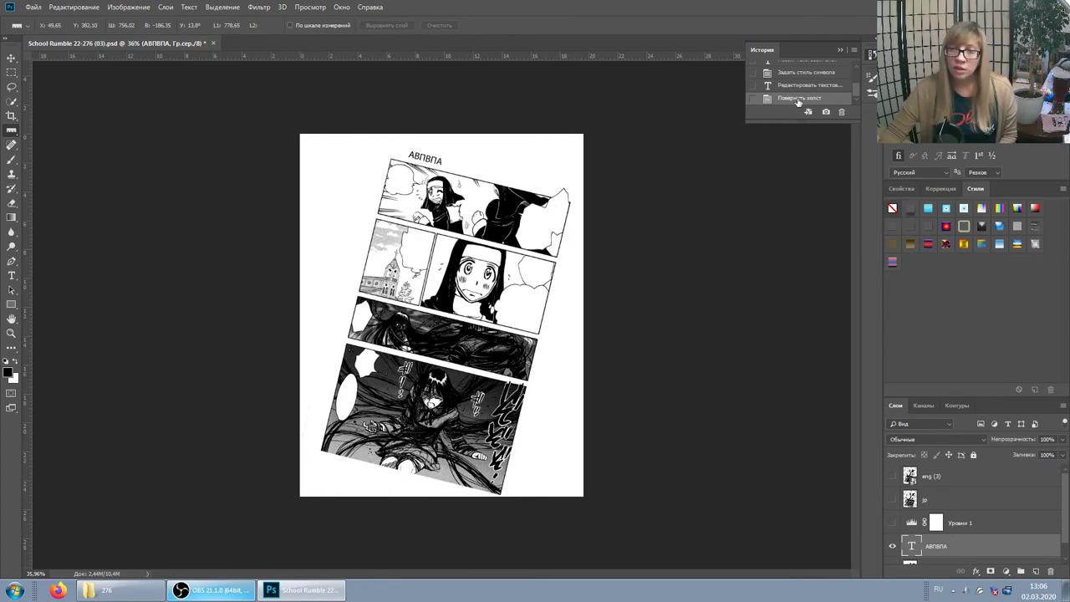
{"action": "left_click", "coordinate": [777, 85]}
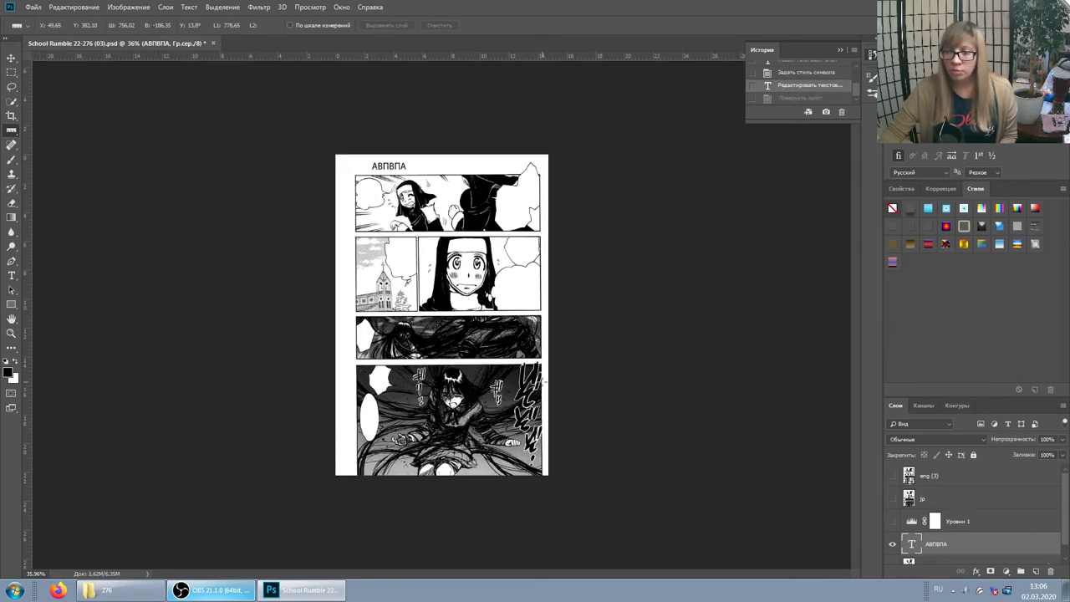
{"action": "left_click", "coordinate": [805, 99]}
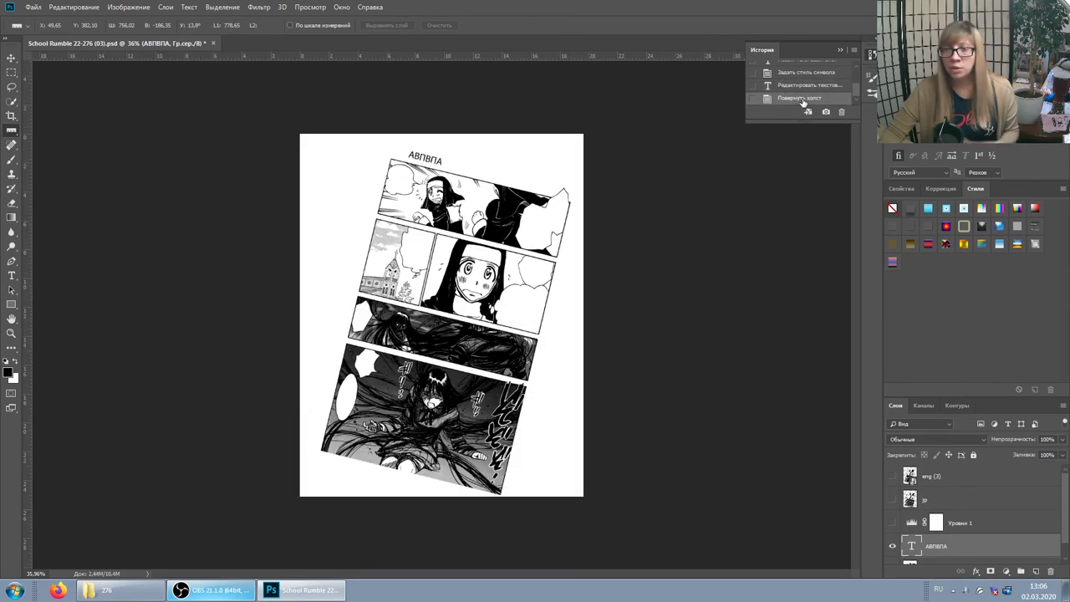
{"action": "scroll", "coordinate": [982, 518], "scroll_direction": "down", "scroll_amount": 1}
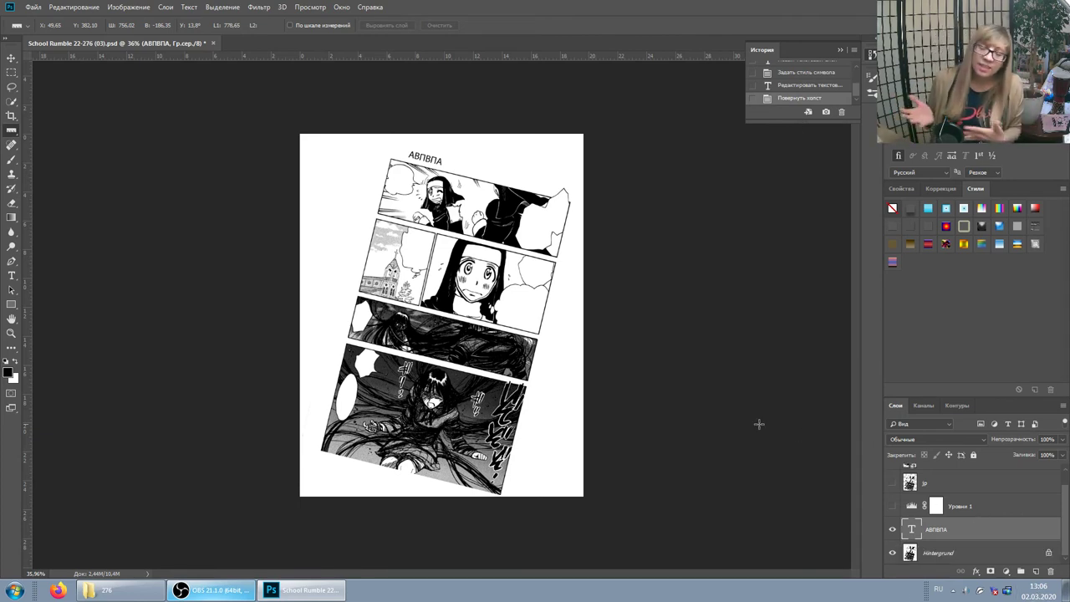
Settle on the state before Rotate Canvas, keeping the АВПВПА text, and select the Hintergrund layer
{"action": "left_click", "coordinate": [792, 86]}
{"action": "left_click", "coordinate": [789, 73]}
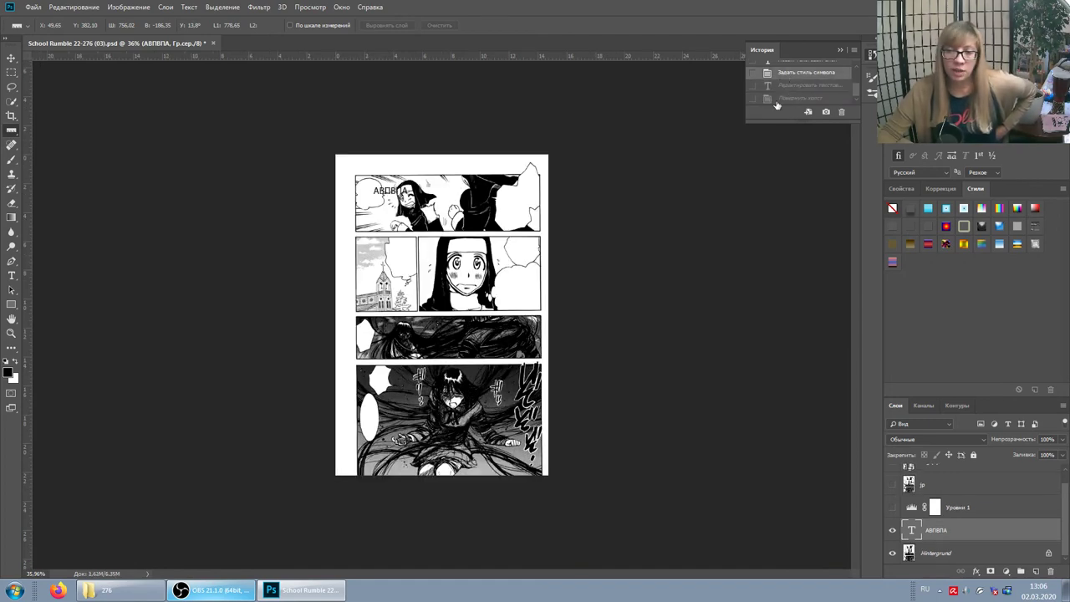
{"action": "left_click", "coordinate": [770, 99]}
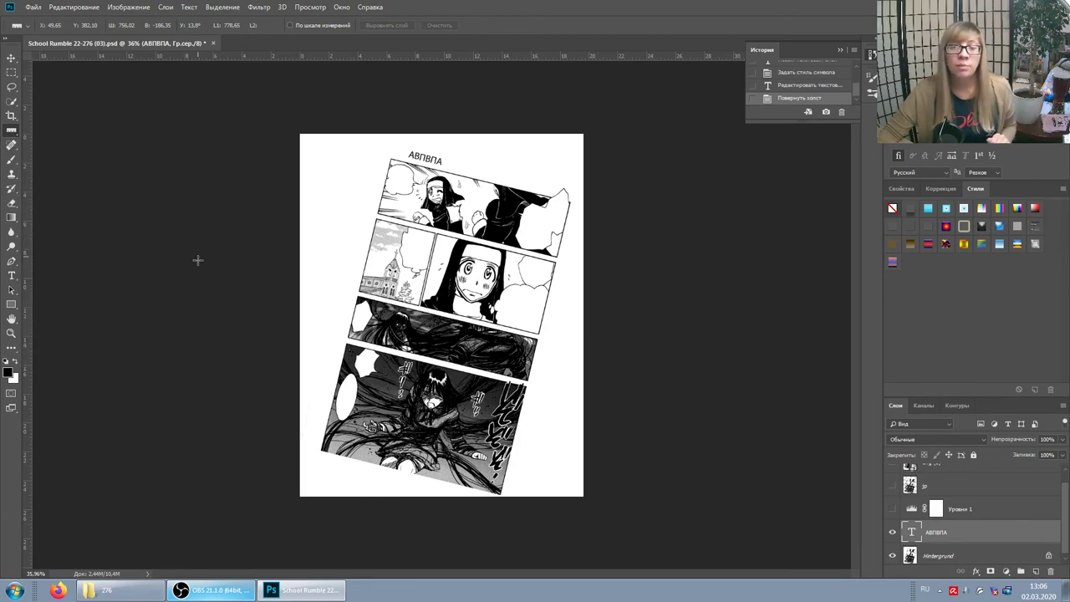
{"action": "left_click", "coordinate": [786, 87]}
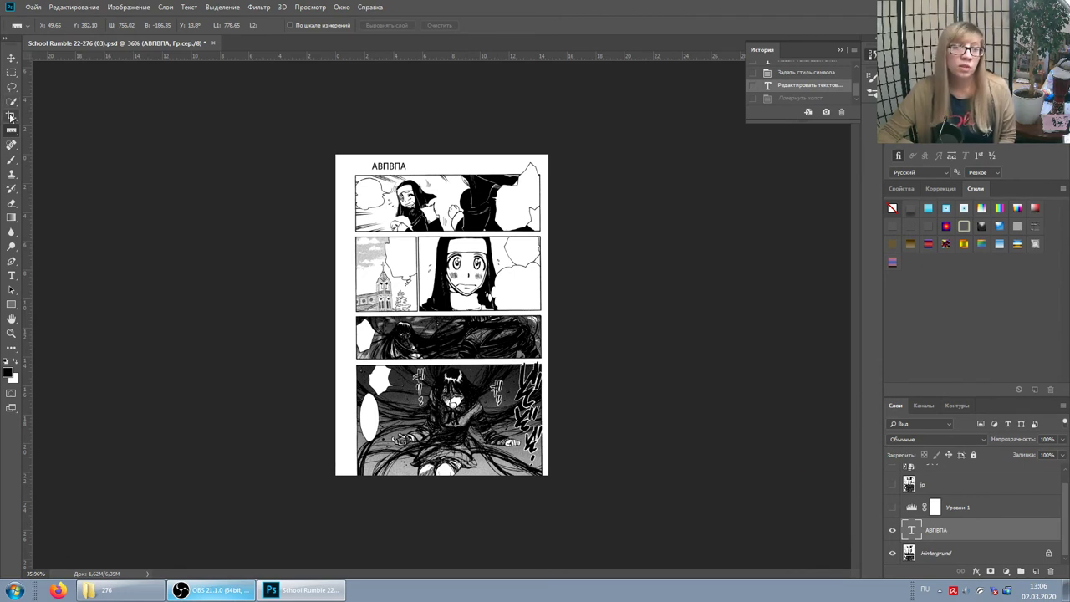
{"action": "left_click", "coordinate": [947, 548]}
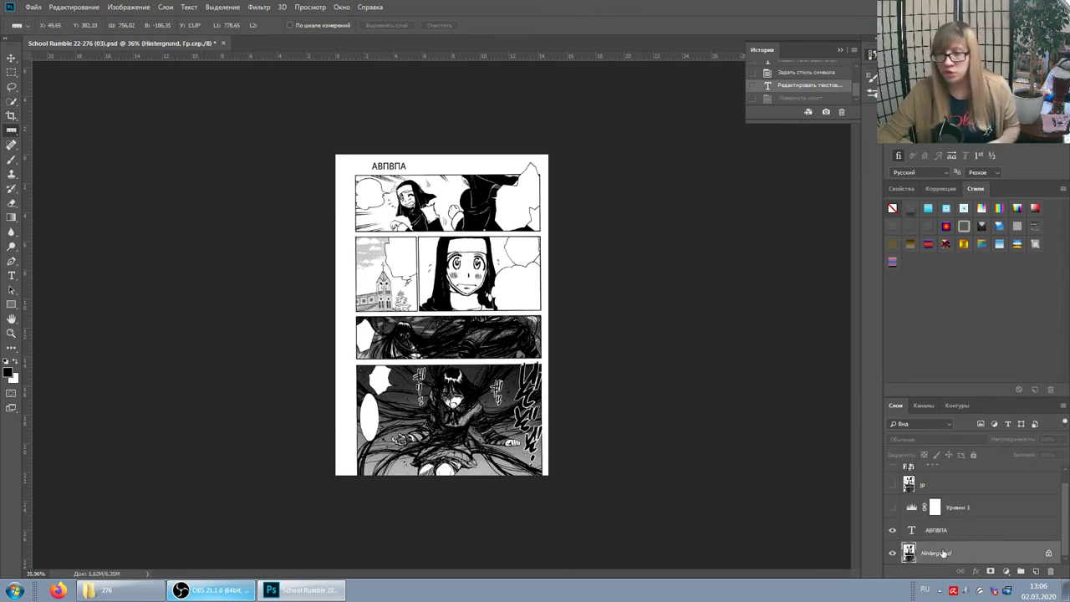
Restore the original History snapshot, hide the Уровни 1 levels, and unlock the background into Слой 0
{"action": "scroll", "coordinate": [798, 86], "scroll_direction": "up", "scroll_amount": 3}
{"action": "left_click", "coordinate": [794, 74]}
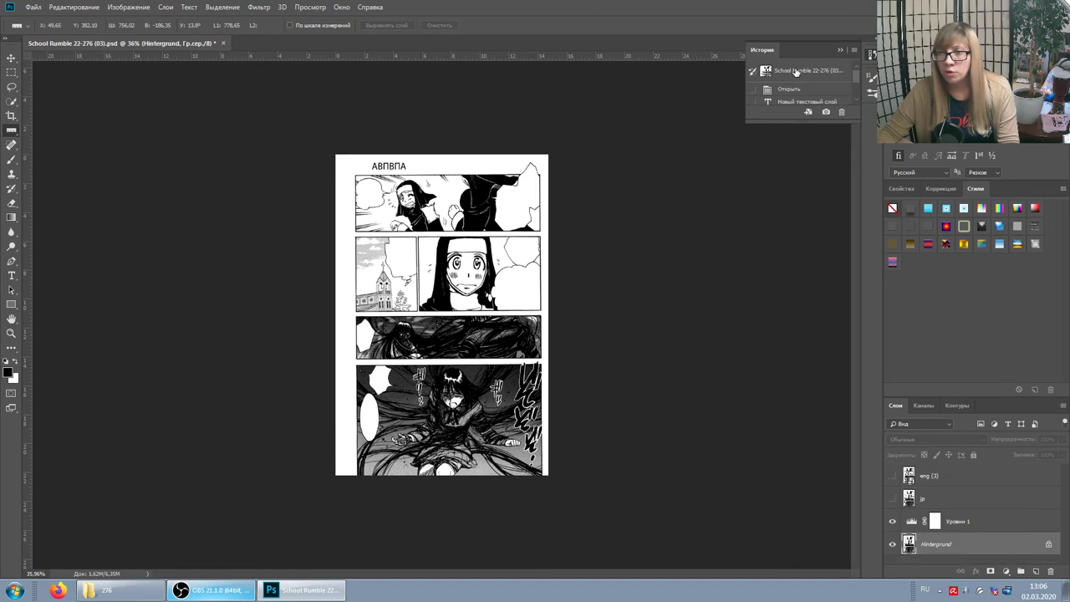
{"action": "left_click", "coordinate": [892, 521]}
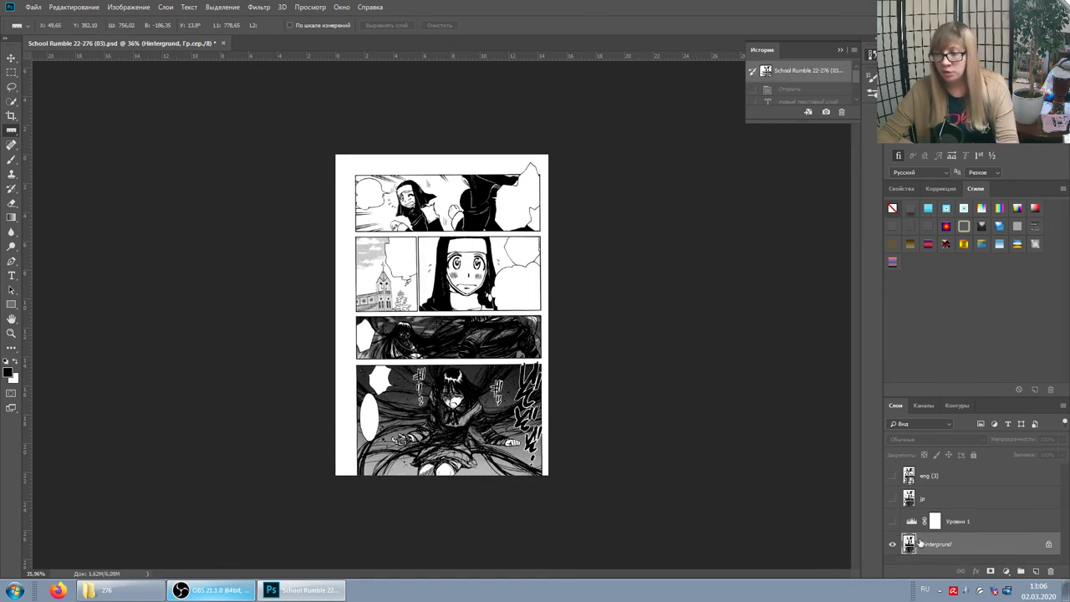
{"action": "left_click", "coordinate": [944, 499]}
{"action": "left_click", "coordinate": [945, 544], "text": "ctrl"}
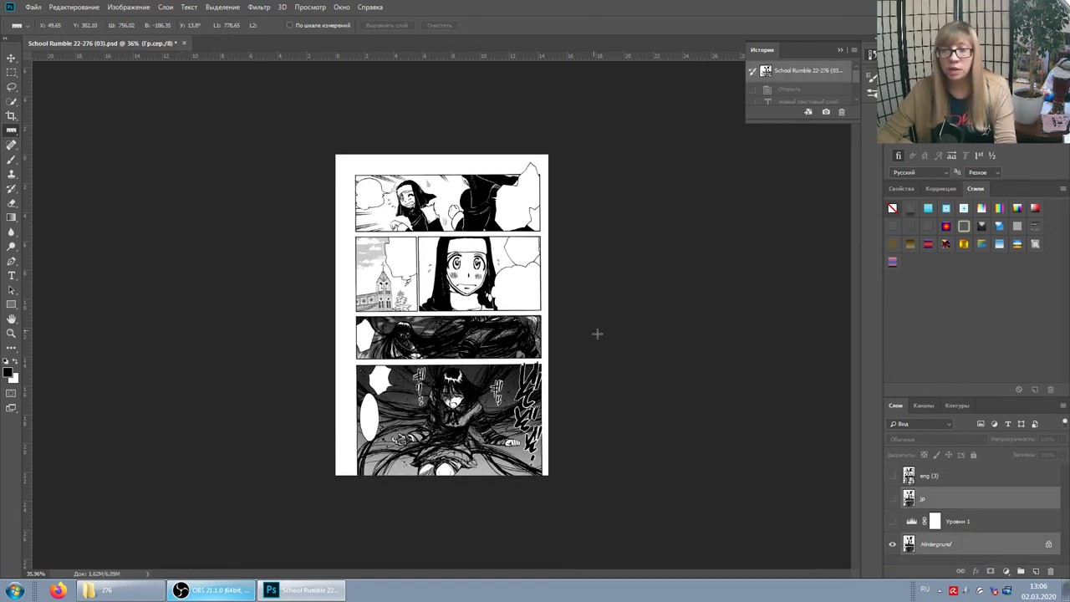
{"action": "left_click", "coordinate": [1048, 544]}
Free-transform the page layers, rotating them about 4.88° clockwise against a top guide
{"action": "left_click", "coordinate": [945, 499], "text": "ctrl"}
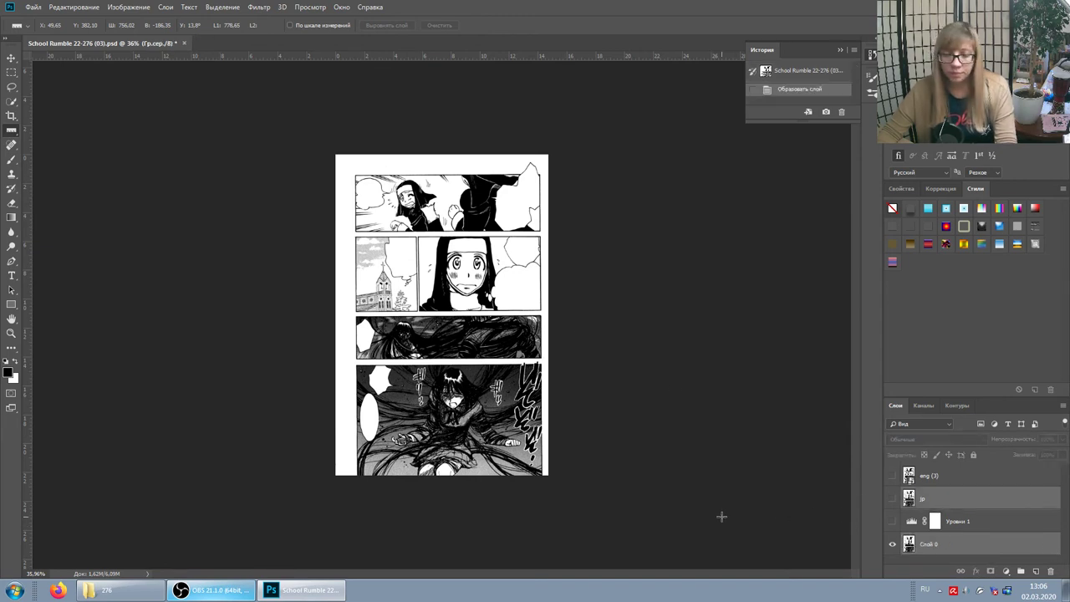
{"action": "key", "text": "ctrl+t"}
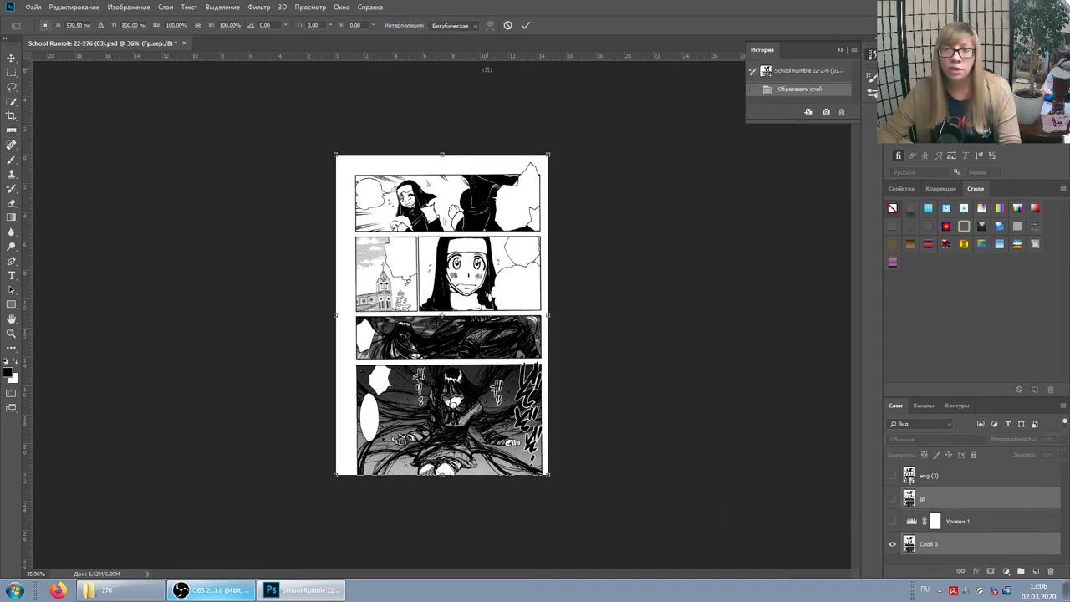
{"action": "mouse_move", "coordinate": [489, 56]}
{"action": "left_mouse_down"}
{"action": "mouse_move", "coordinate": [555, 163]}
{"action": "mouse_move", "coordinate": [569, 141]}
{"action": "left_mouse_up"}
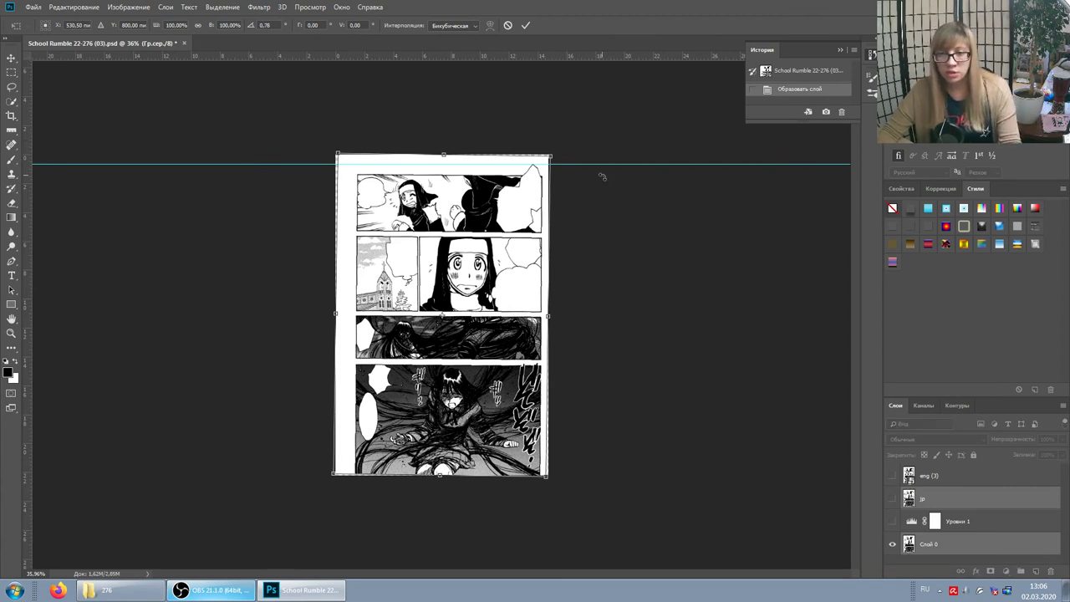
{"action": "left_click_drag", "start_coordinate": [585, 118], "coordinate": [590, 136]}
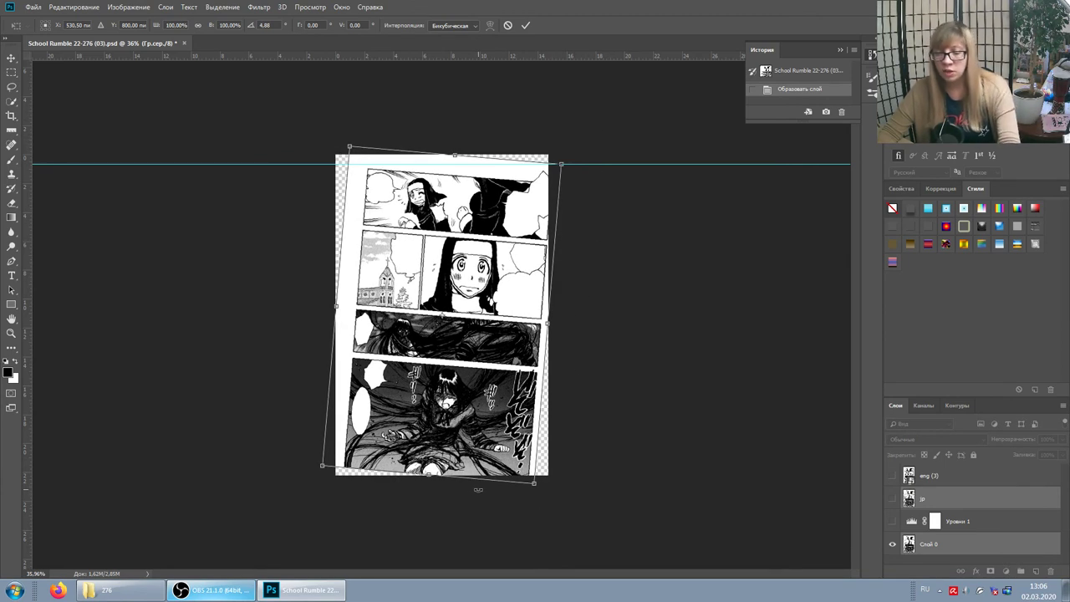
{"action": "key", "text": "Return"}
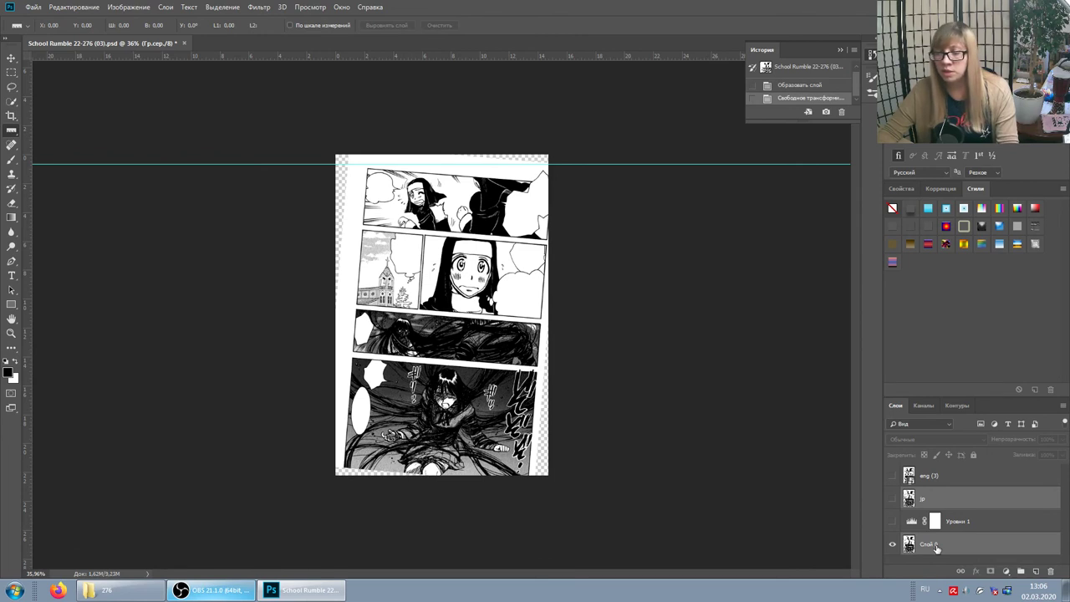
Reposition Слой 0 with the Move tool so the page sits level with the guide
{"action": "left_click", "coordinate": [936, 544]}
{"action": "key", "text": "v"}
{"action": "left_click_drag", "start_coordinate": [495, 407], "coordinate": [496, 399]}
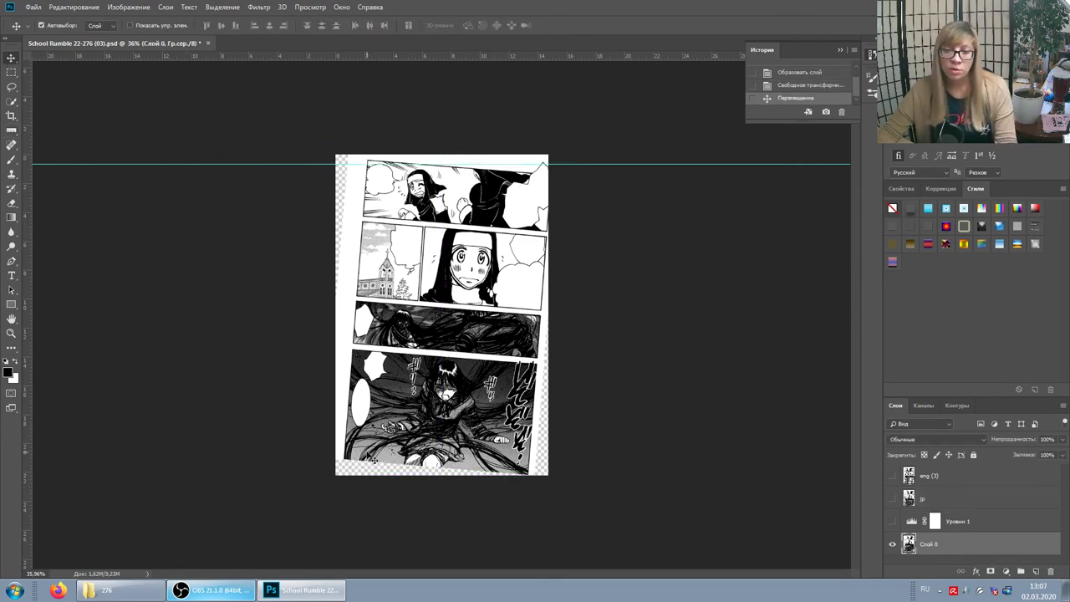
{"action": "left_click_drag", "start_coordinate": [531, 408], "coordinate": [515, 433]}
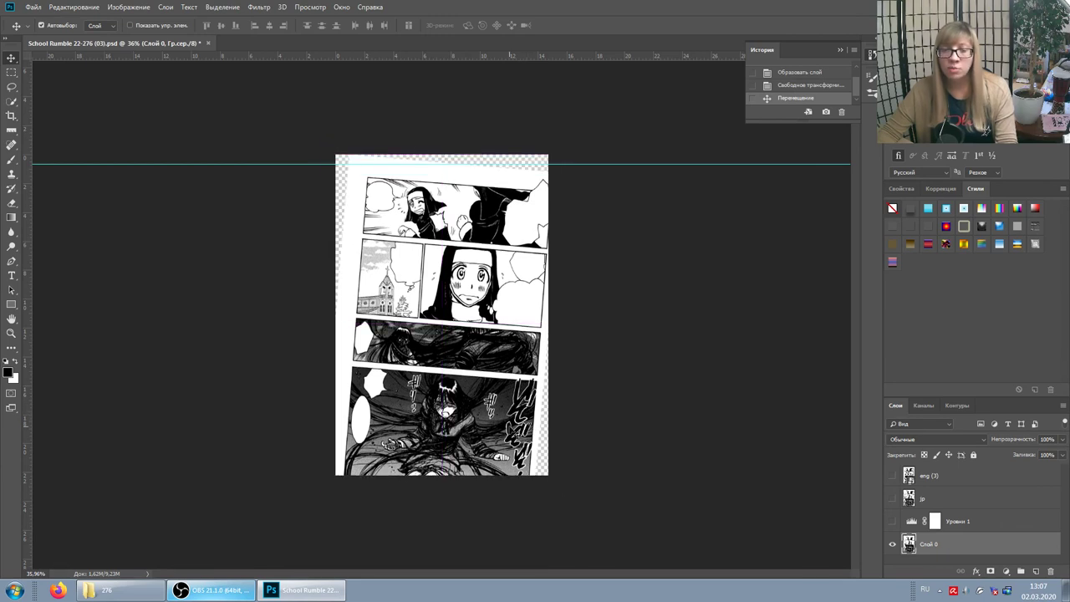
{"action": "mouse_move", "coordinate": [515, 433]}
{"action": "left_mouse_down"}
{"action": "mouse_move", "coordinate": [512, 420]}
{"action": "mouse_move", "coordinate": [511, 432]}
{"action": "left_mouse_up"}
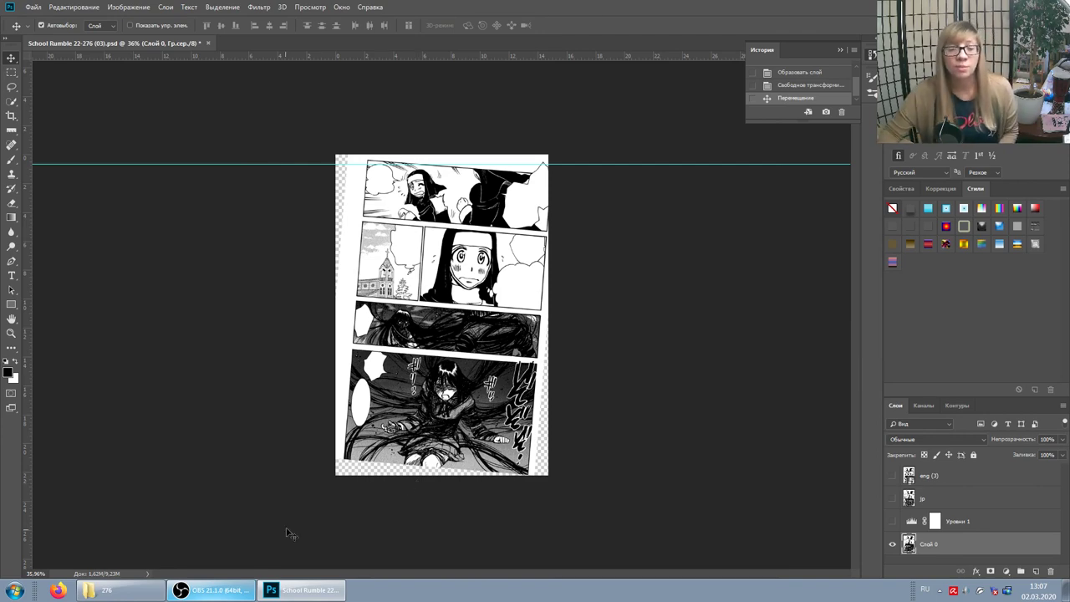
Switch to the OBS recorder window from the Windows taskbar
{"action": "left_click", "coordinate": [223, 587]}
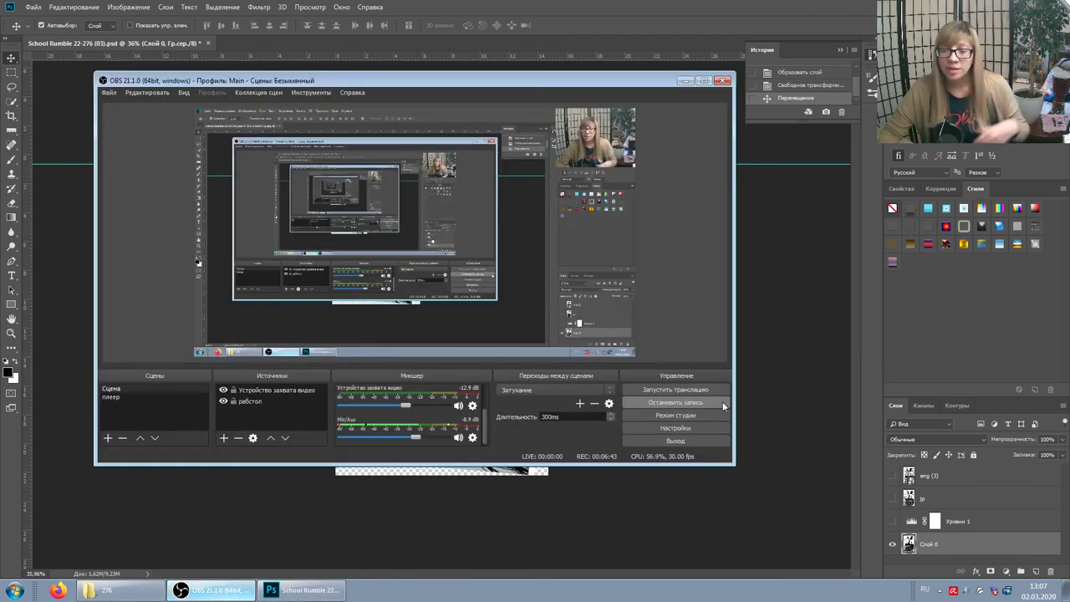